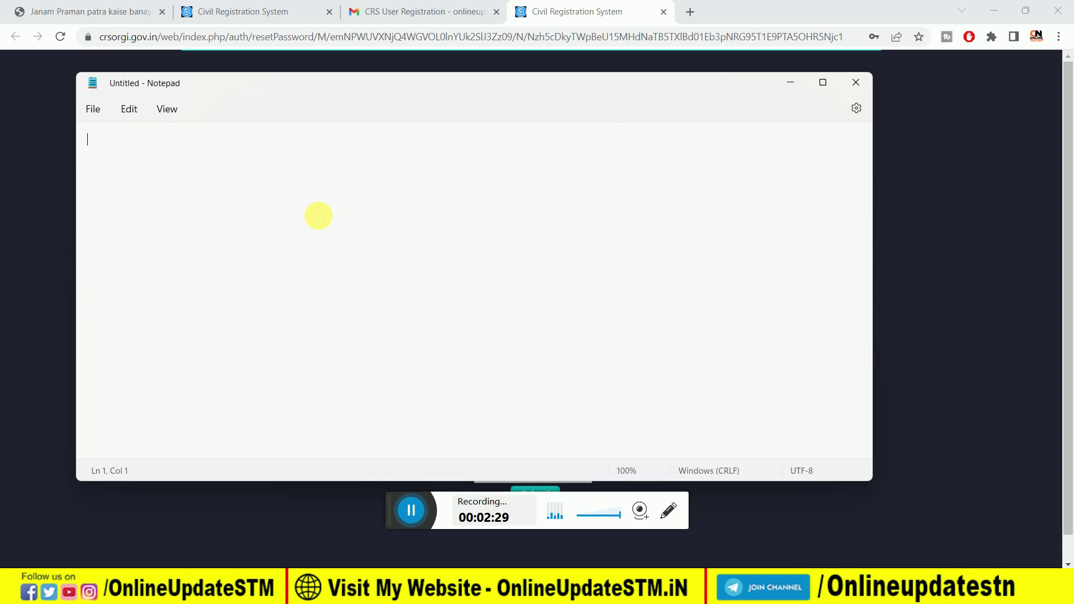
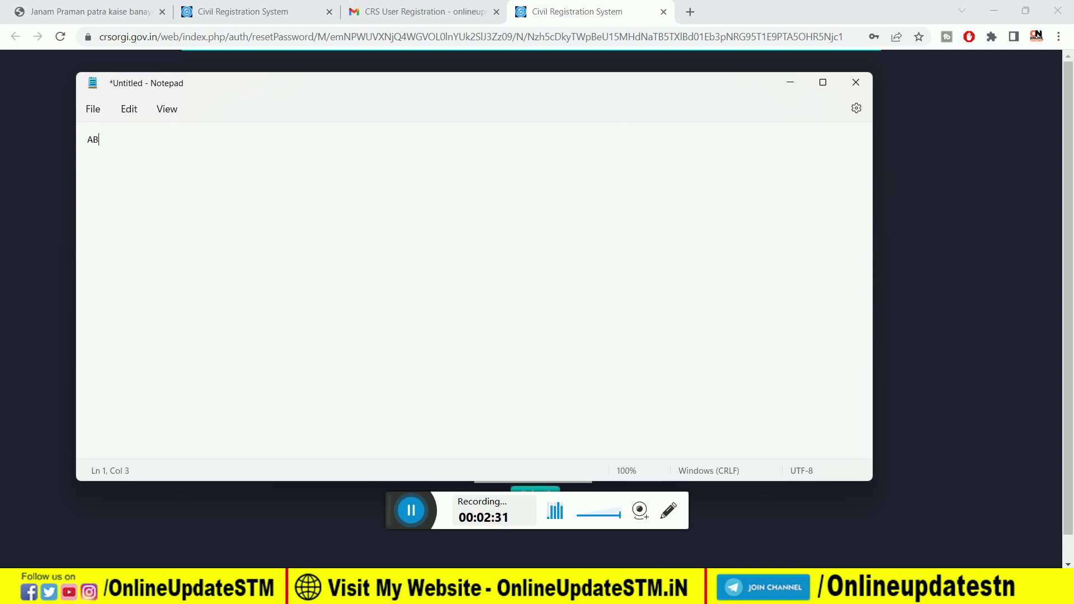
# Step: Draft the new account password in Notepad, then hide Notepad to return to the reset form
pyautogui.click(790, 85)
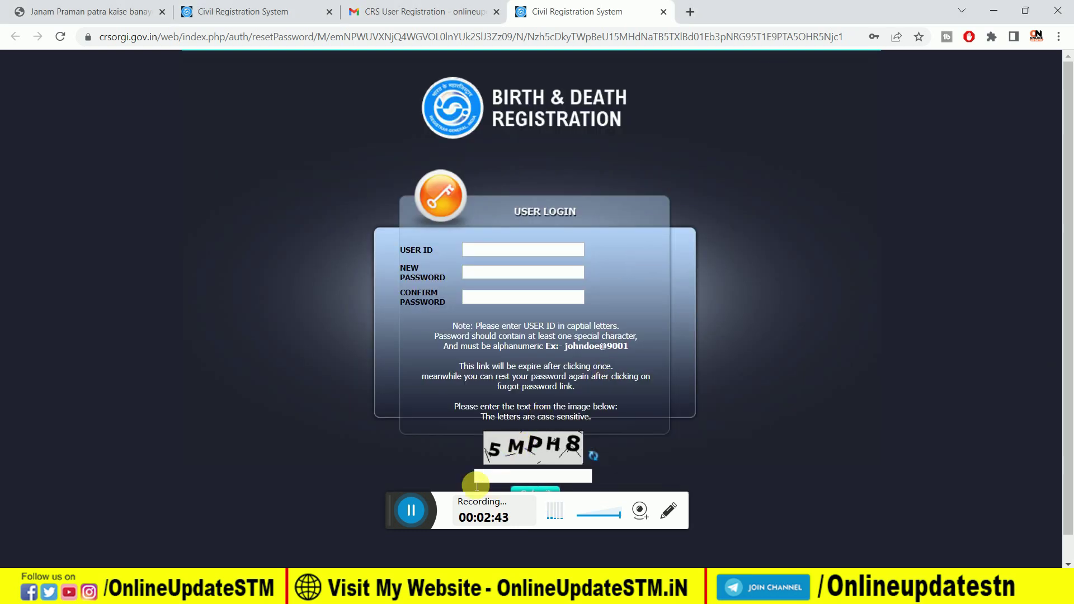
# Step: Bring the CRS password-reset form back up with blank fields and a fresh captcha
pyautogui.moveTo(391, 490); pyautogui.dragTo(385, 523)
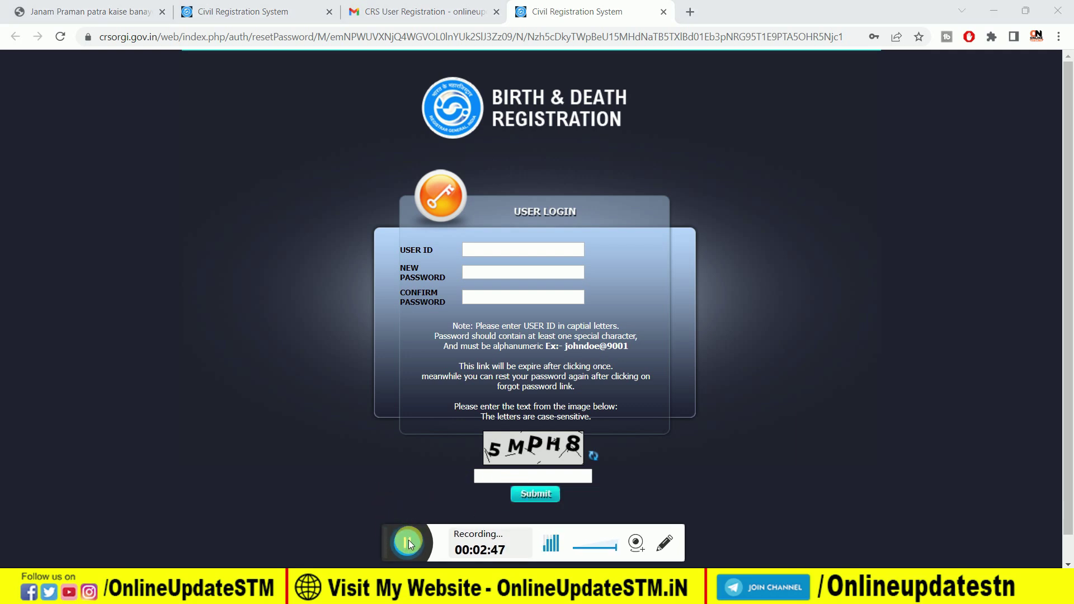
pyautogui.click(408, 539)
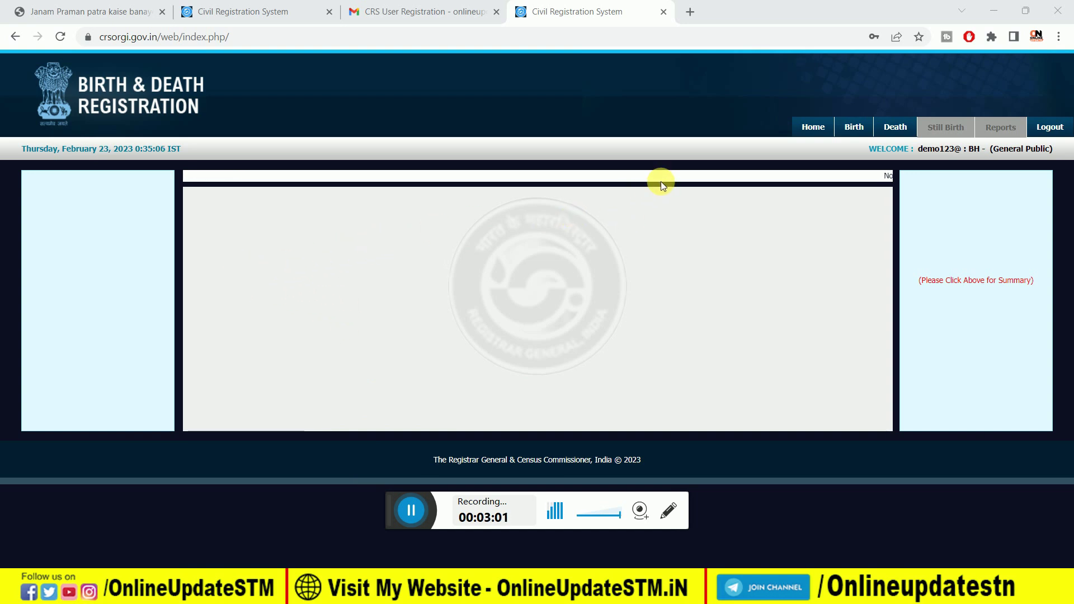
# Step: Start a new Birth Registration from the Birth menu, with reporting date 23-02-2023
pyautogui.moveTo(853, 127)
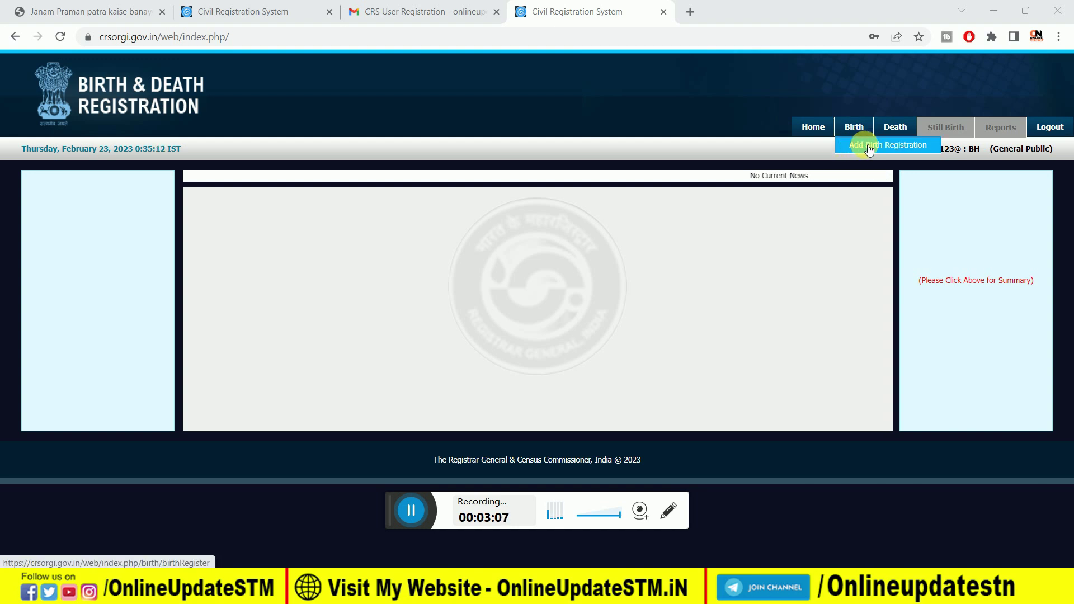
pyautogui.click(869, 149)
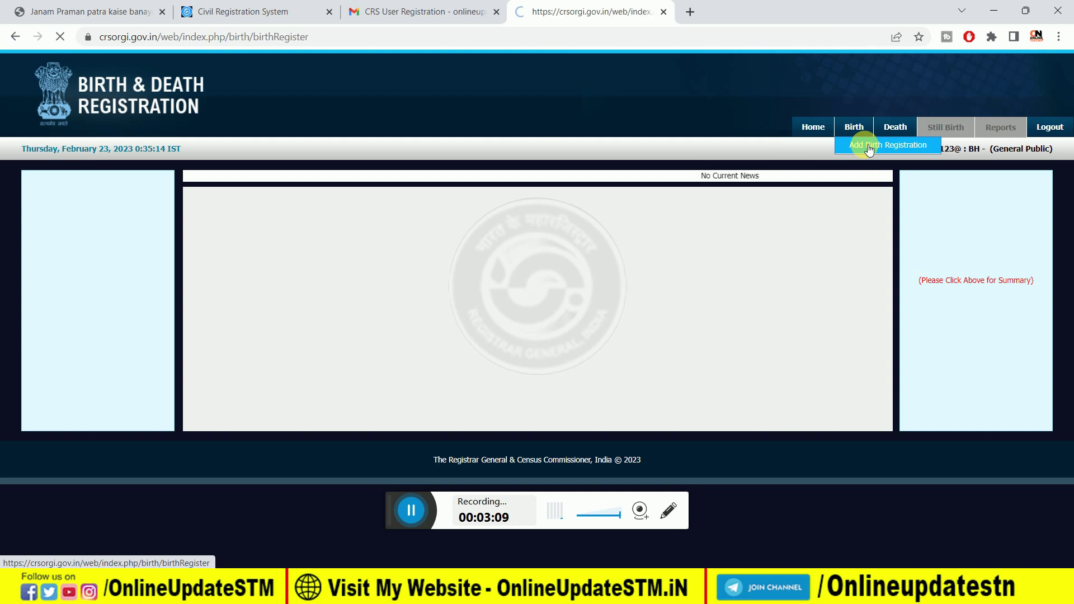
pyautogui.scroll(-5, 545, 301)
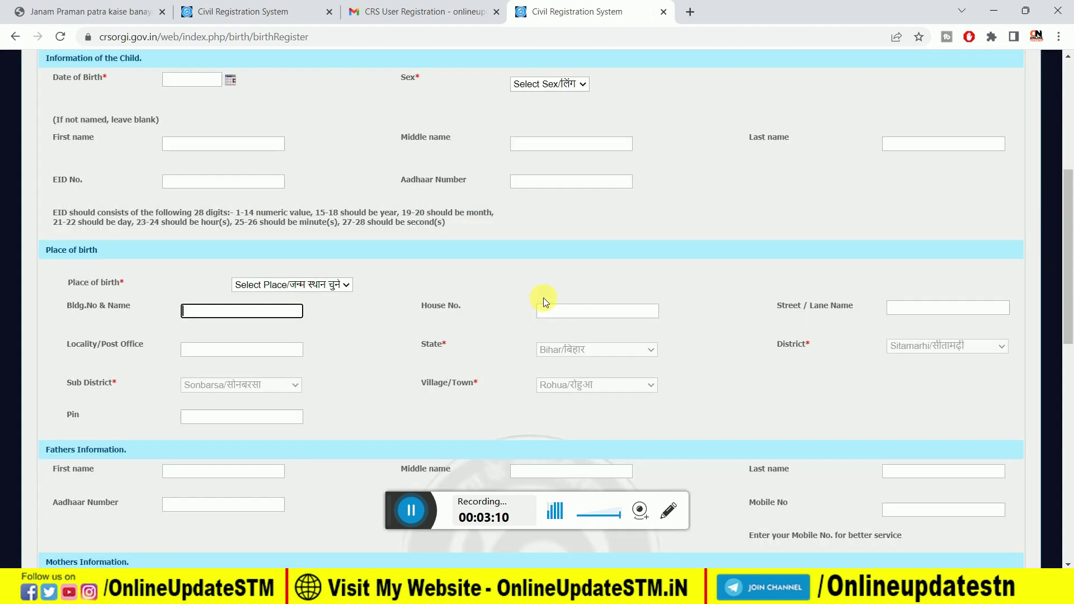
pyautogui.scroll(5, 622, 240)
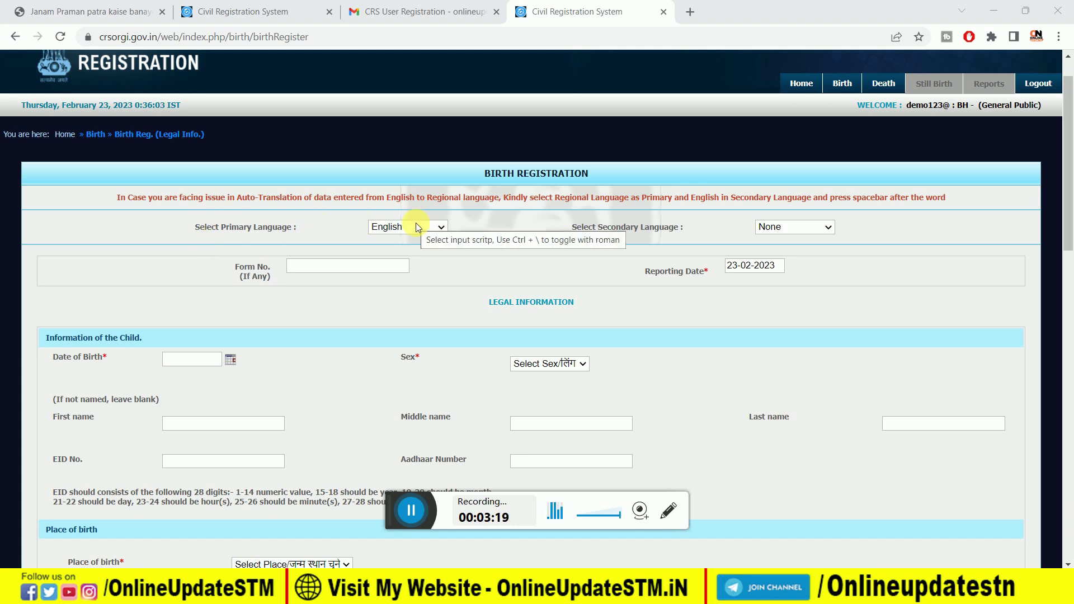
pyautogui.click(415, 224)
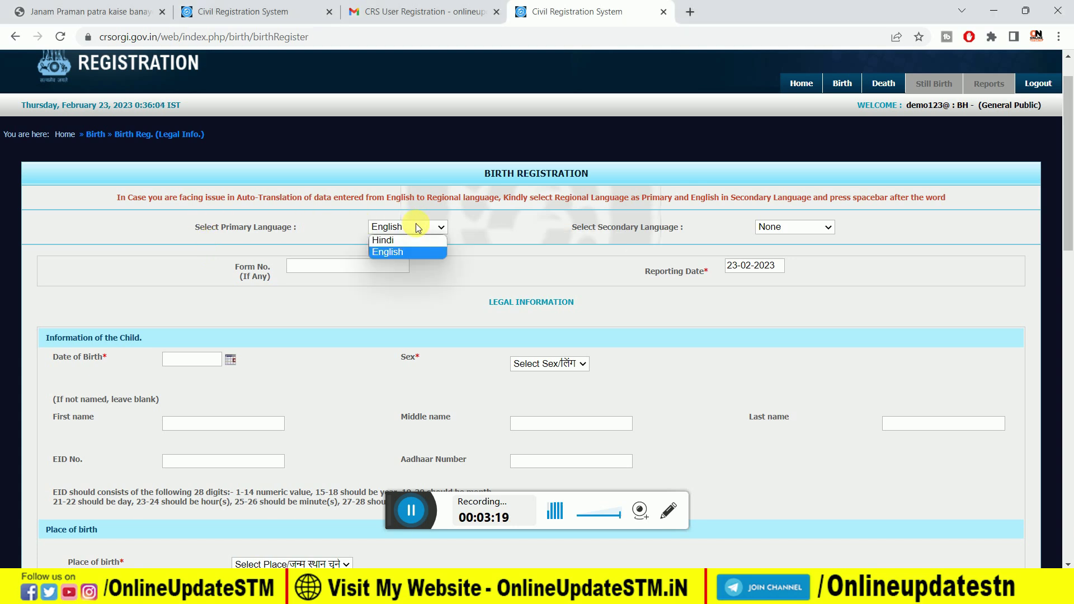
# Step: Choose English as primary language and Hindi as secondary, and enter Form No. 12345
pyautogui.click(418, 254)
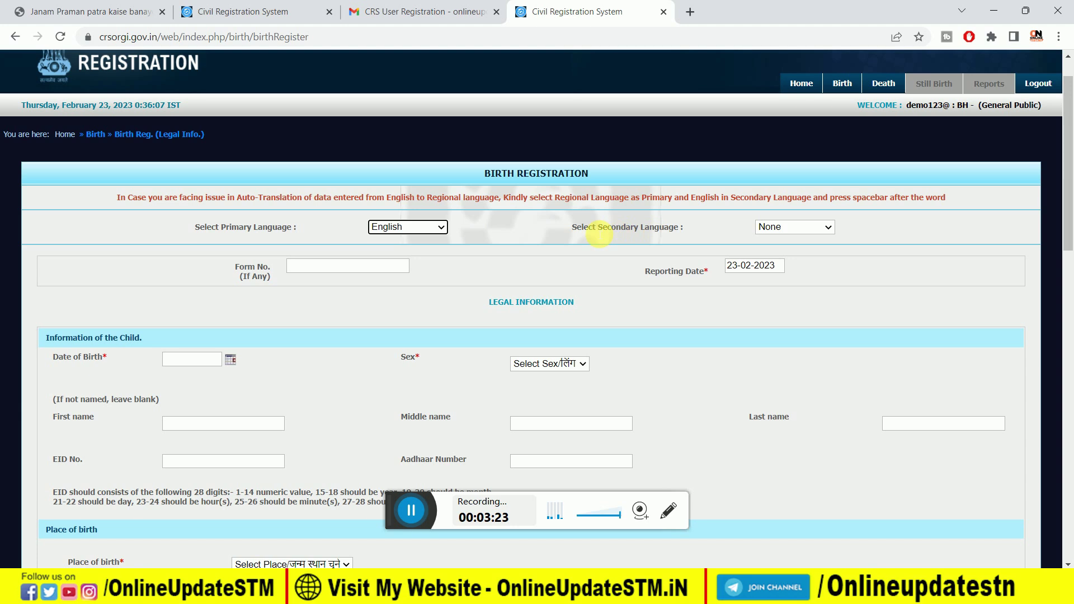
pyautogui.click(794, 227)
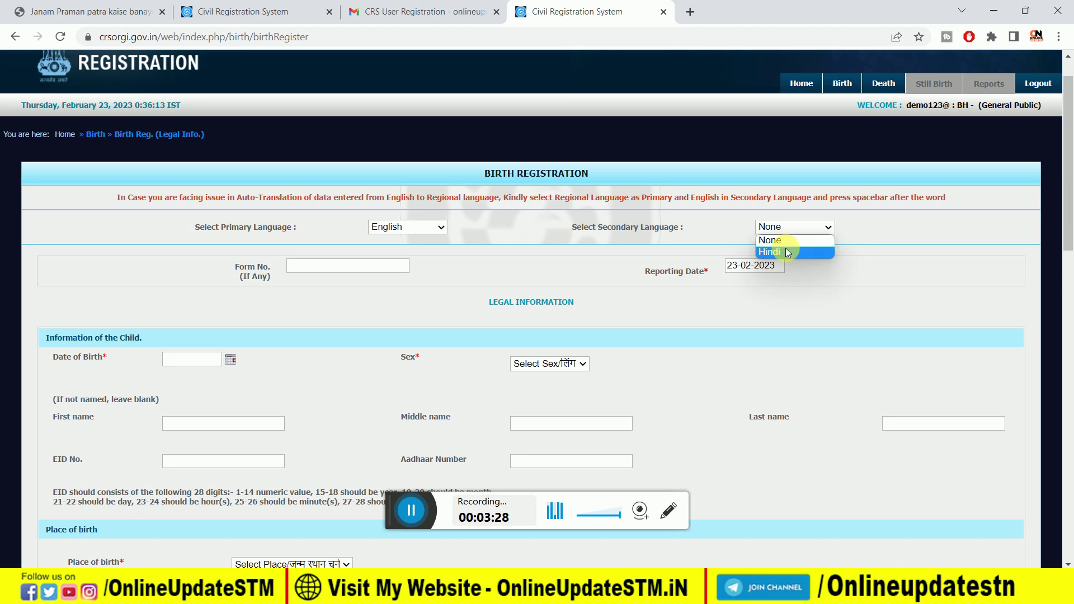
pyautogui.click(785, 250)
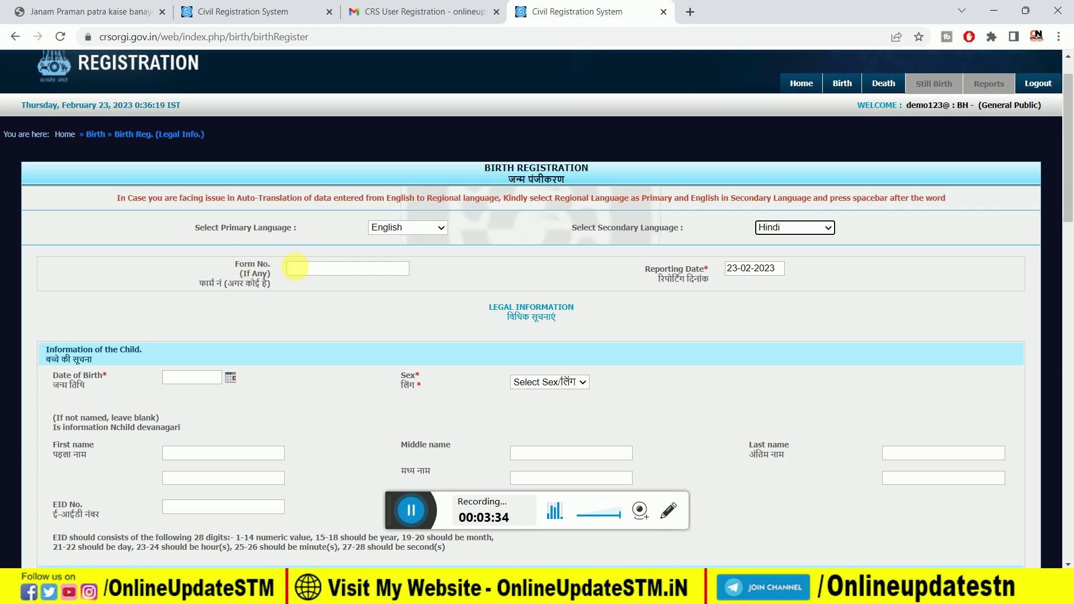
pyautogui.click(302, 271)
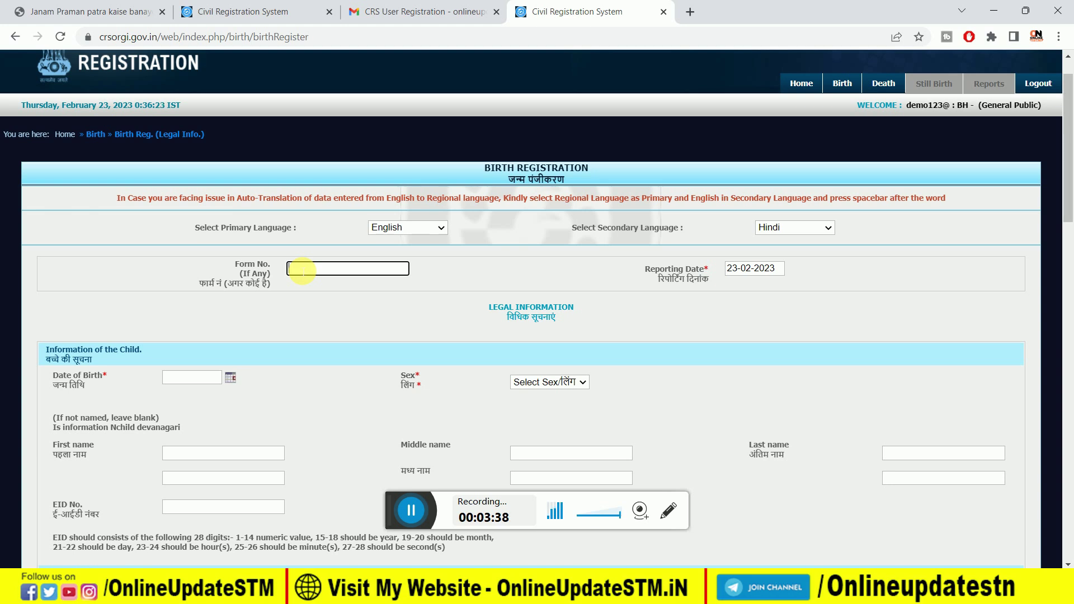
pyautogui.write('12345')
# Step: Pick 22-02-2023 as the child's date of birth and Male/पुरुष as sex
pyautogui.click(230, 379)
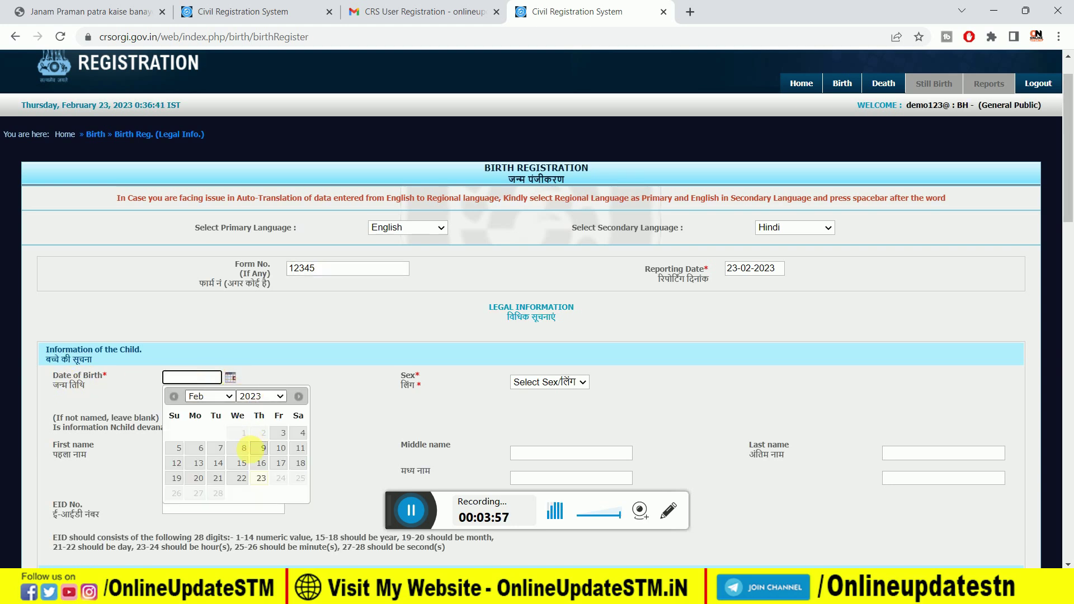
pyautogui.click(242, 478)
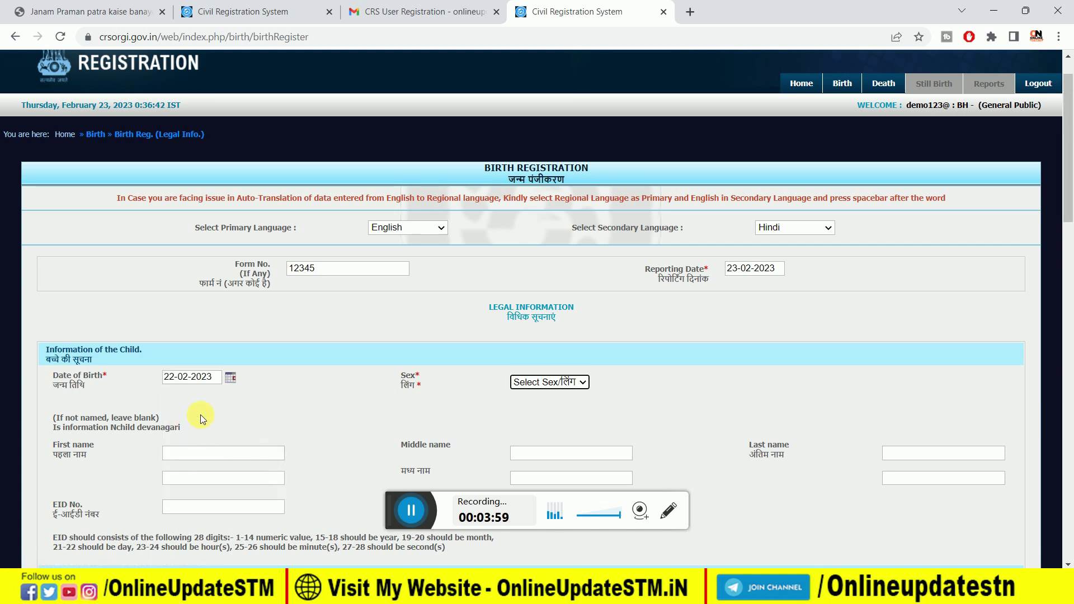
pyautogui.click(556, 381)
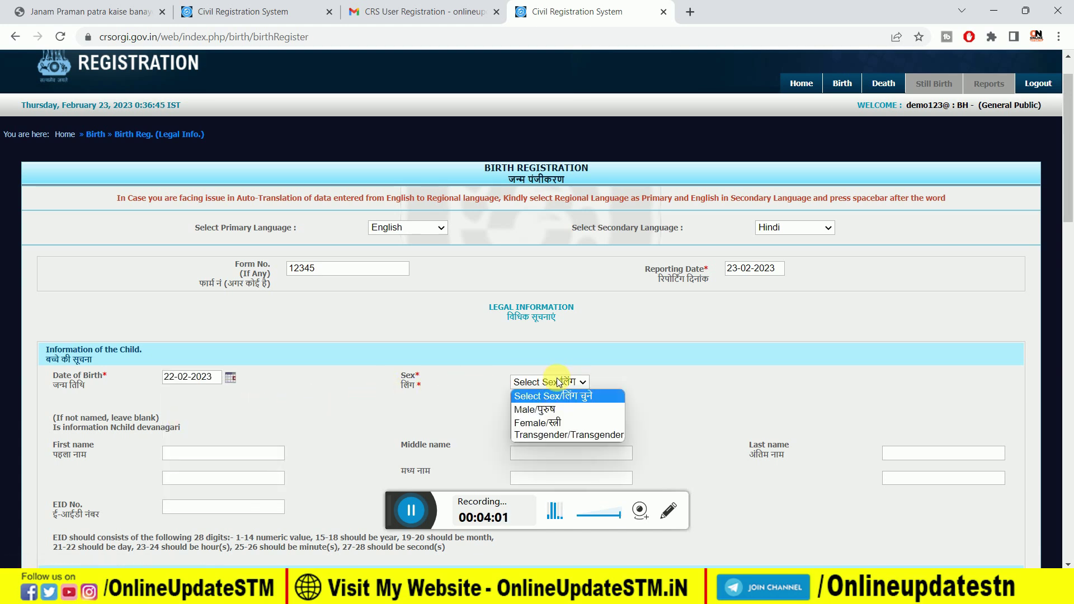
pyautogui.click(555, 409)
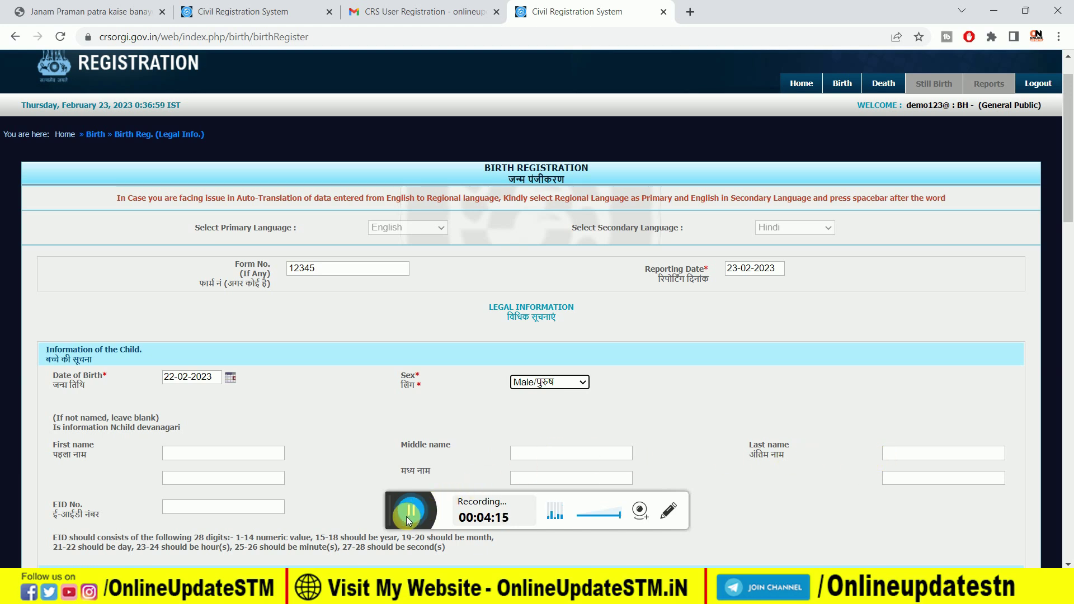
pyautogui.scroll(-3, 367, 371)
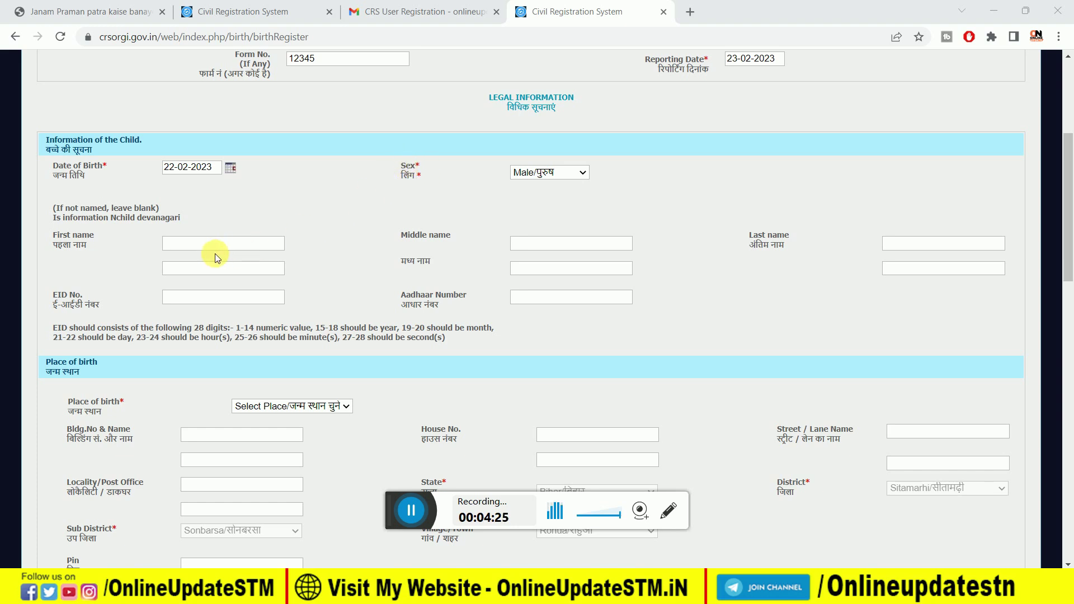
pyautogui.click(236, 245)
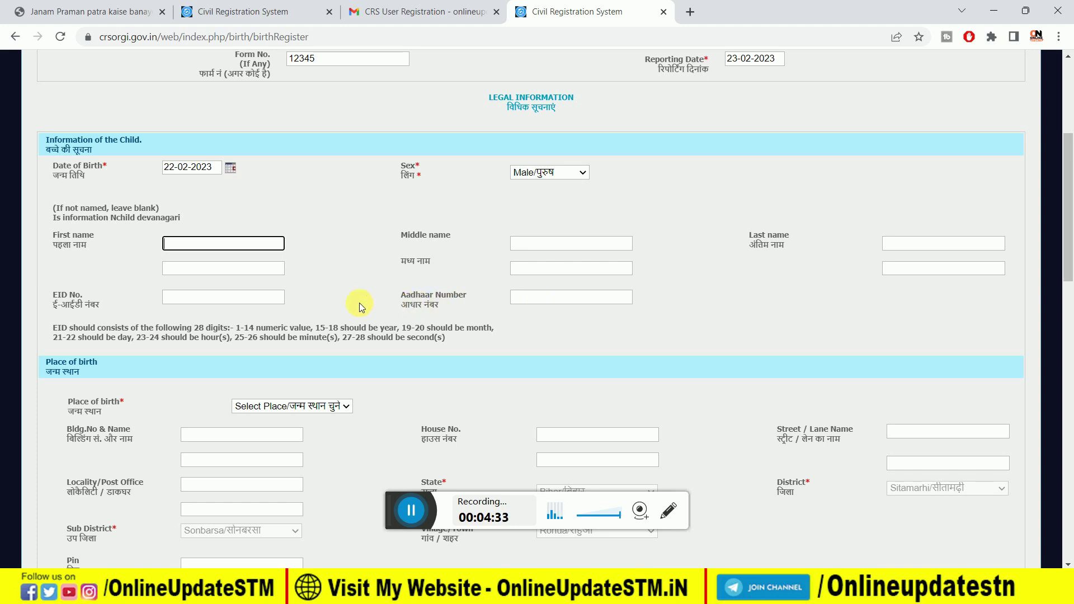
pyautogui.scroll(-4, 355, 294)
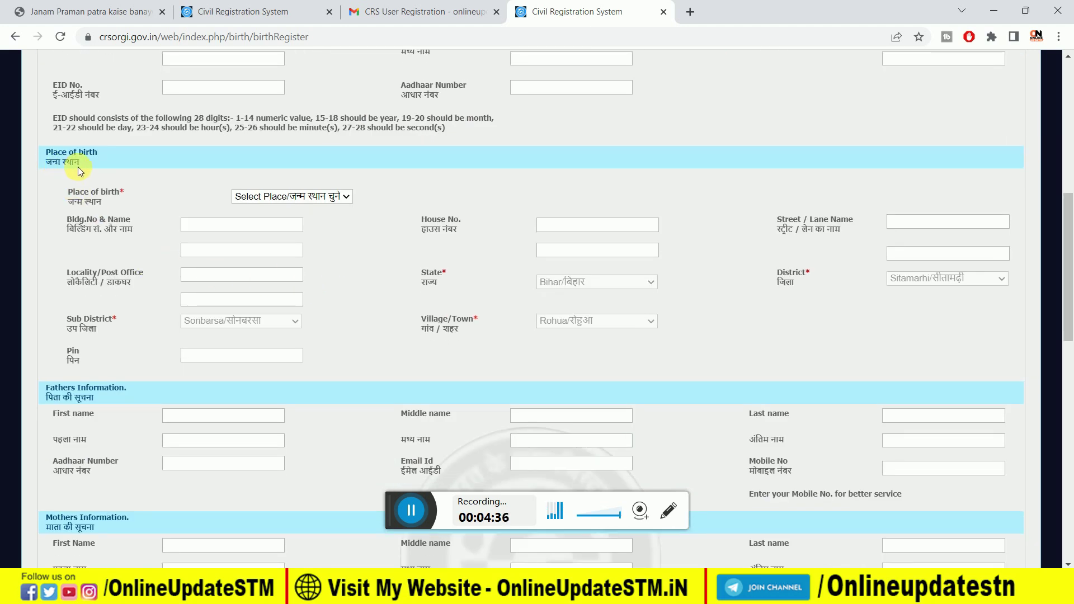
pyautogui.click(279, 196)
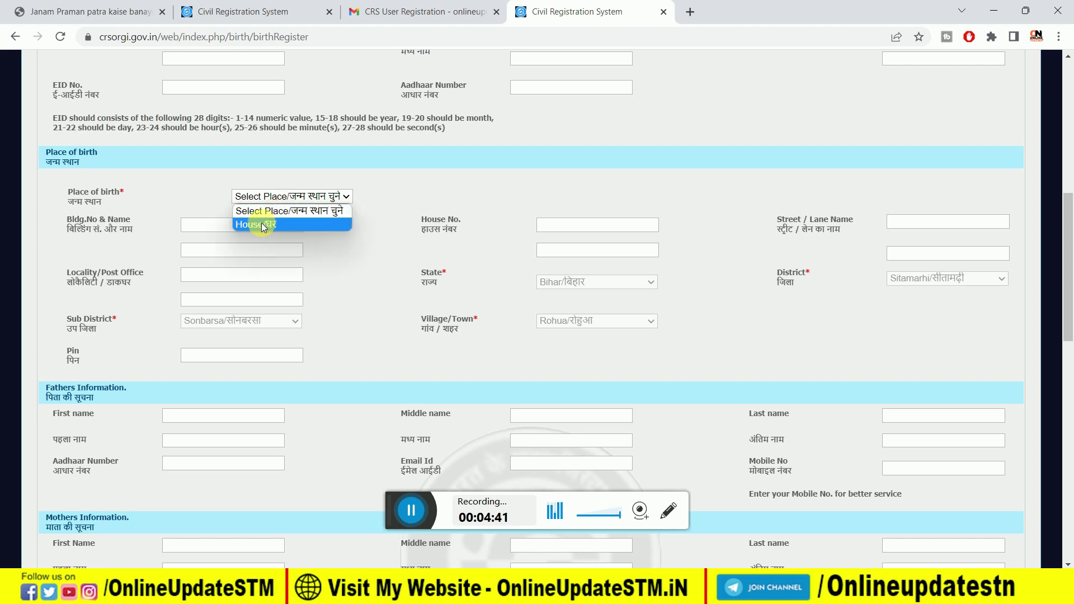
pyautogui.click(261, 224)
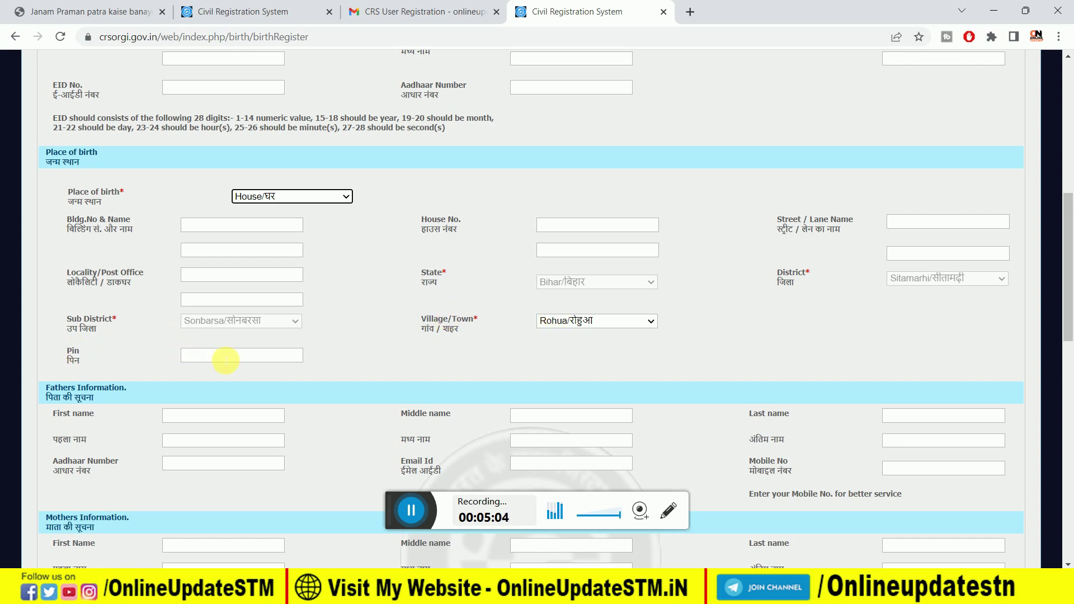
pyautogui.scroll(-5, 67, 192)
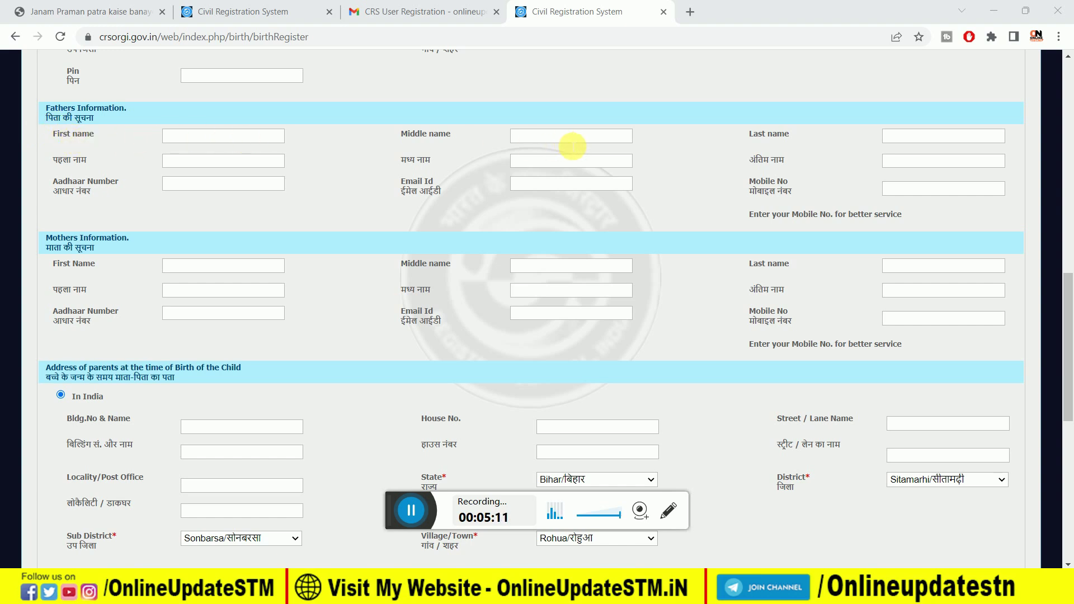
# Step: Enter father's first name DEMO and set the parents' birth-time address to In India
pyautogui.click(176, 136)
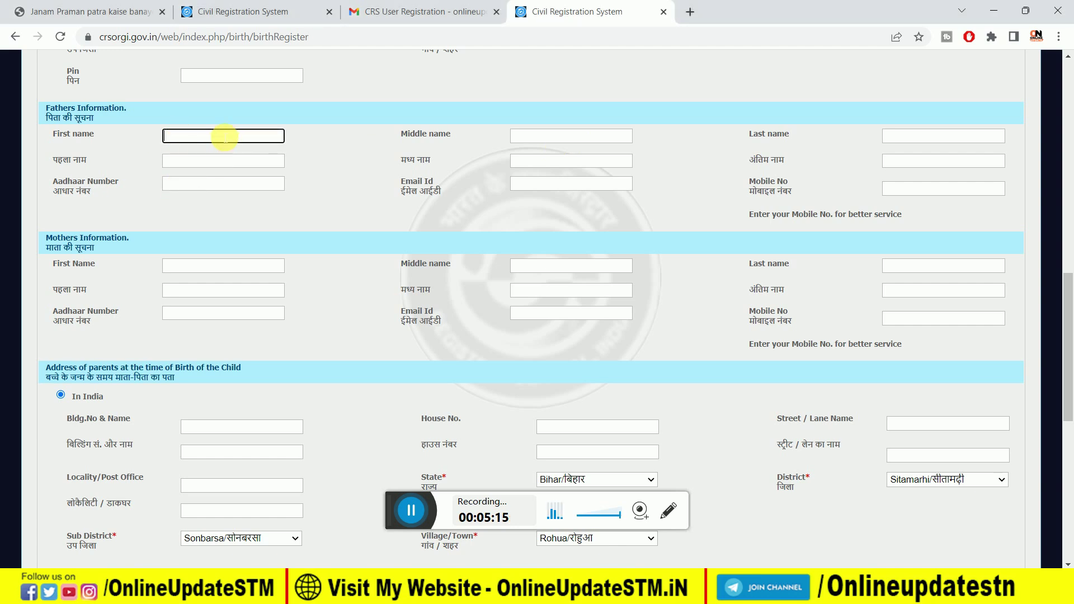
pyautogui.write('DEMO')
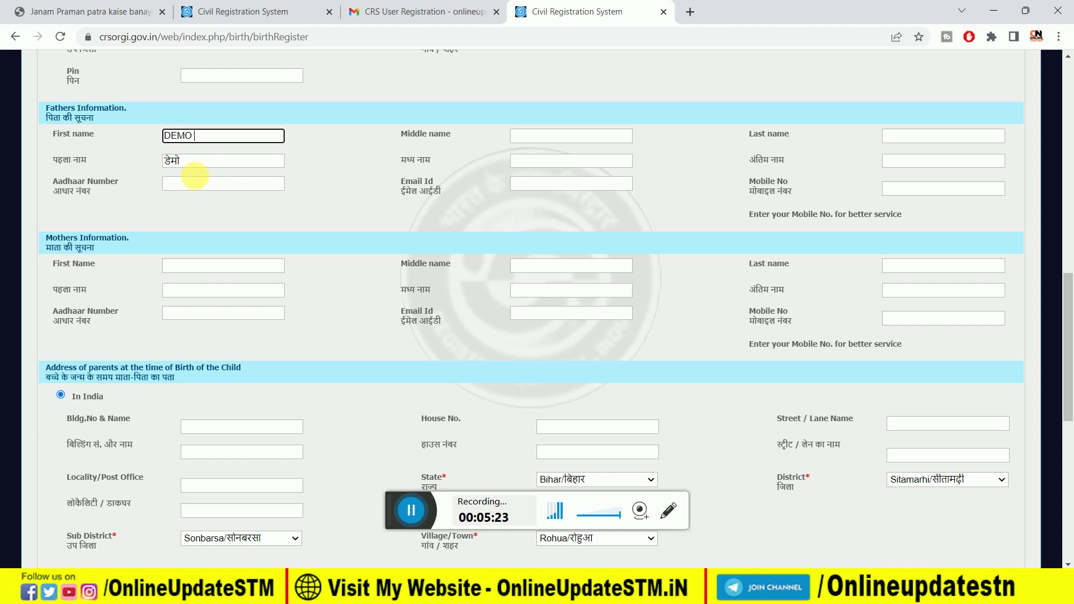
pyautogui.scroll(-1, 156, 202)
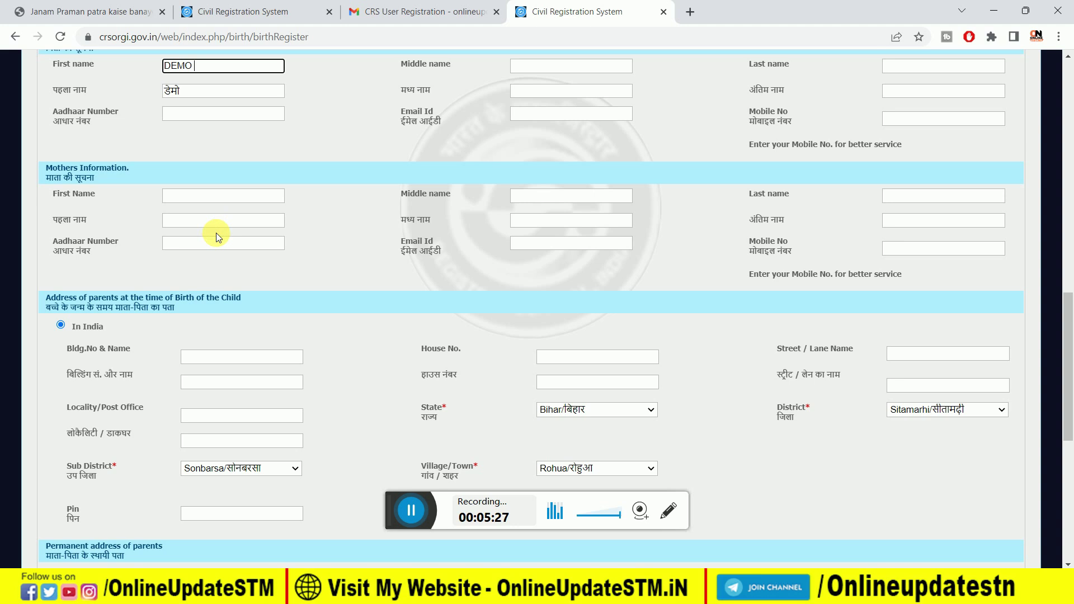
pyautogui.scroll(-1, 216, 232)
pyautogui.scroll(-1, 216, 232)
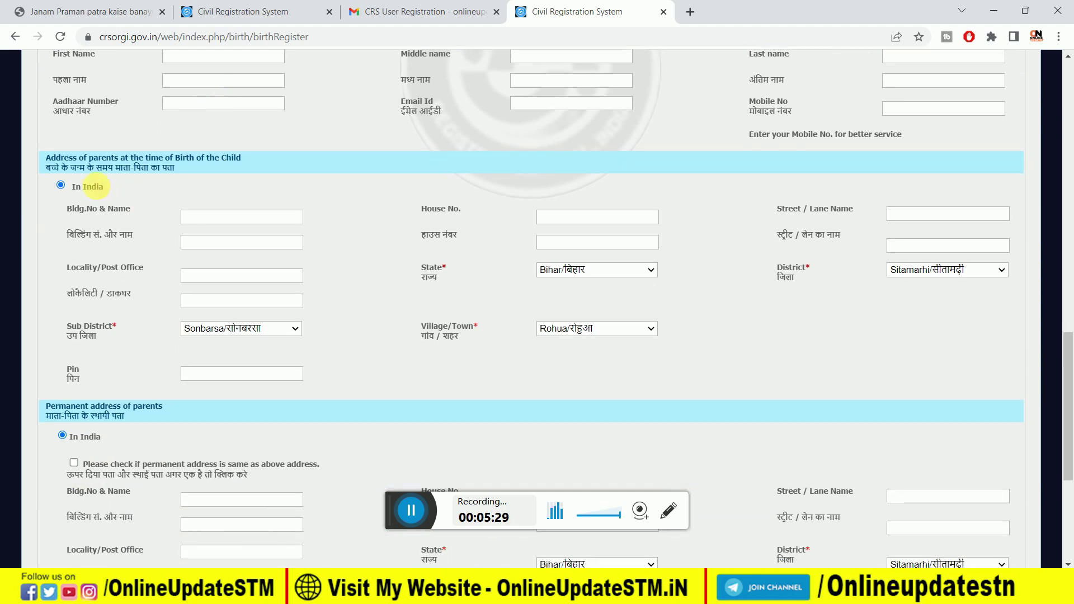
pyautogui.click(58, 178)
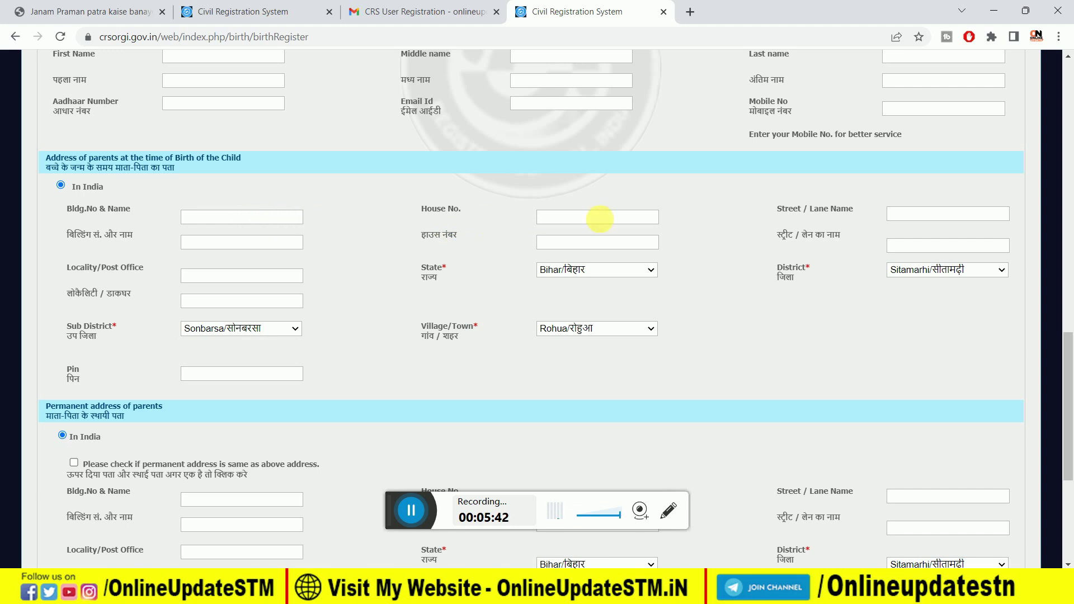
pyautogui.click(606, 270)
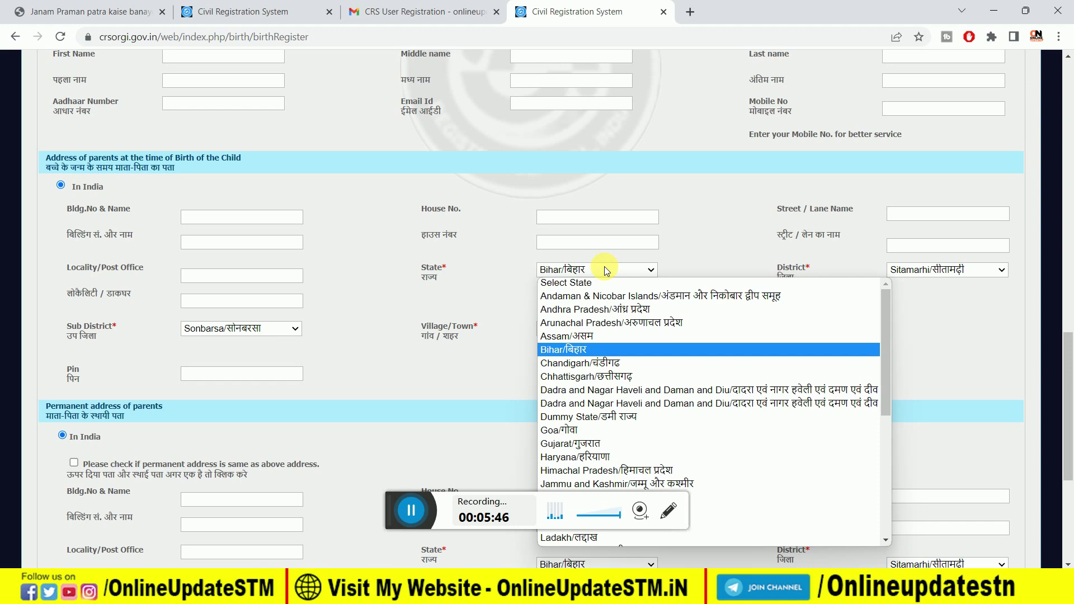
# Step: Keep State as Bihar, leave the informant address uncopied, and save the legal information
pyautogui.click(605, 271)
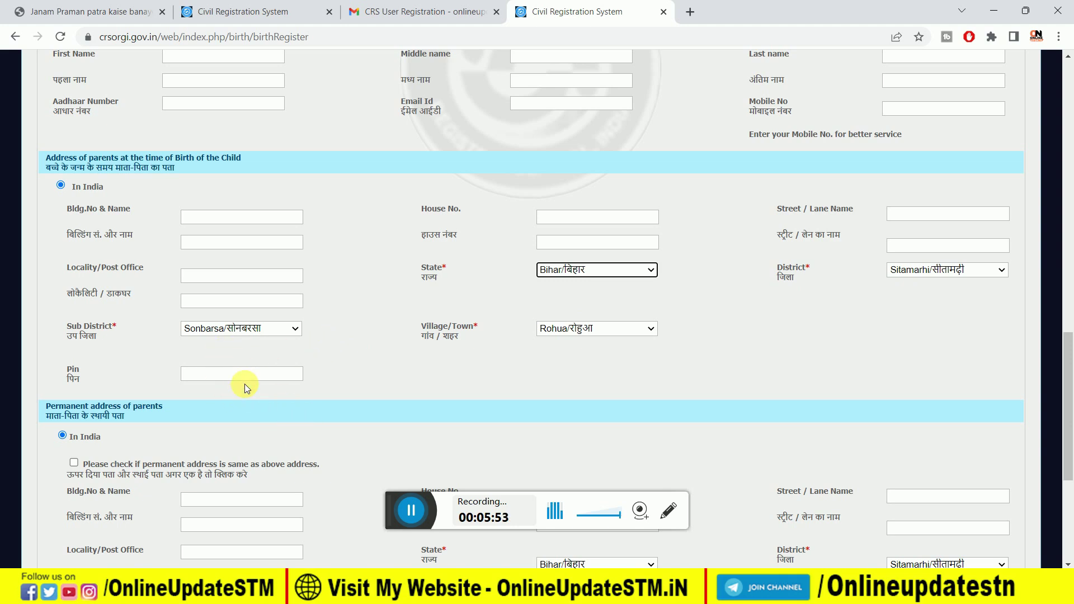
pyautogui.scroll(-5, 244, 383)
pyautogui.click(404, 502)
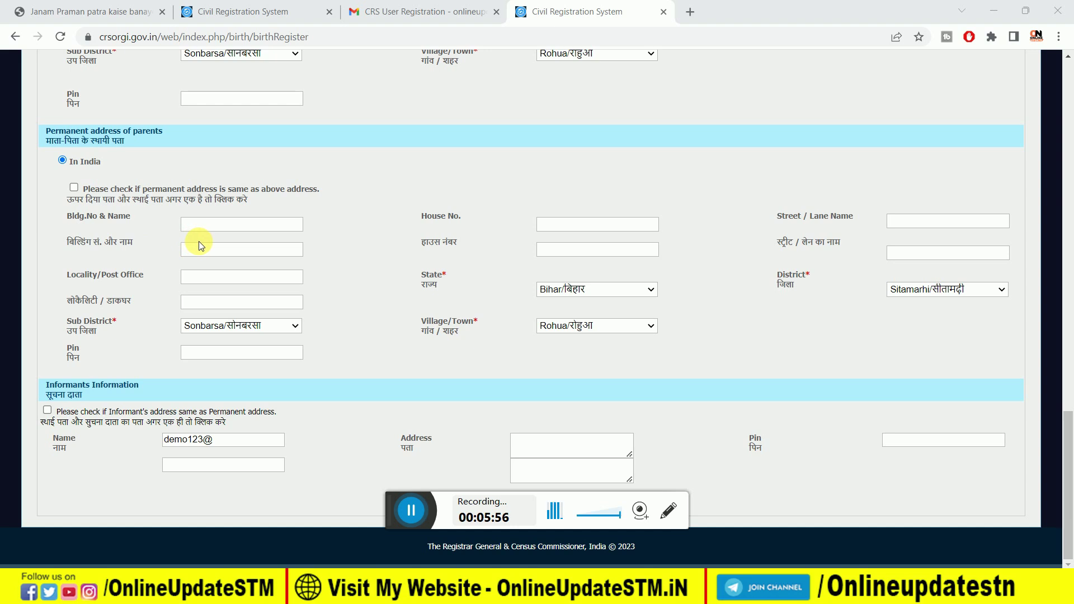
pyautogui.scroll(2, 199, 241)
pyautogui.scroll(-2, 200, 240)
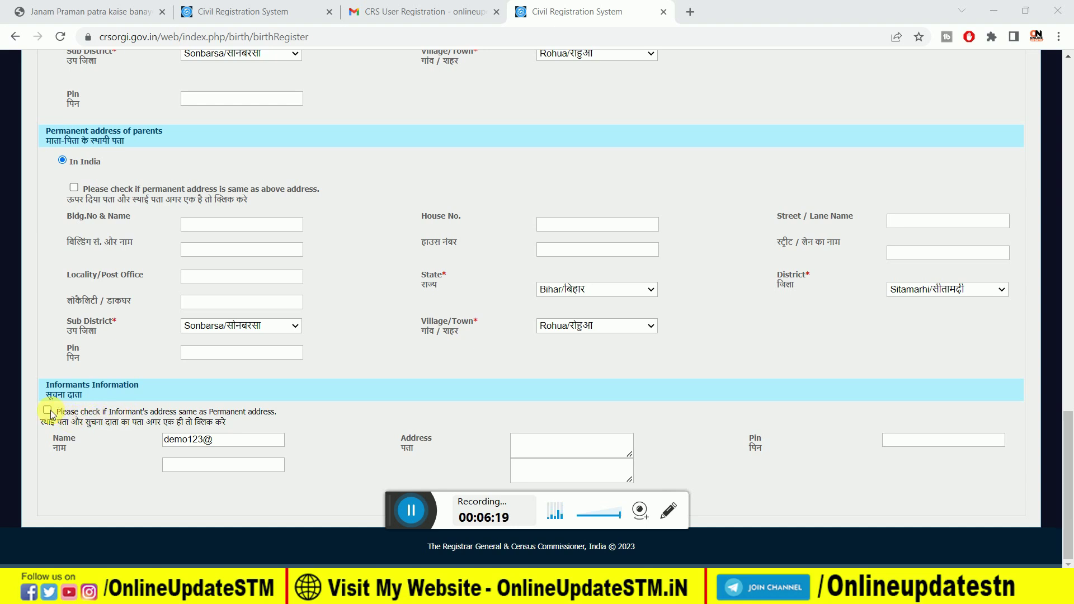
pyautogui.click(48, 410)
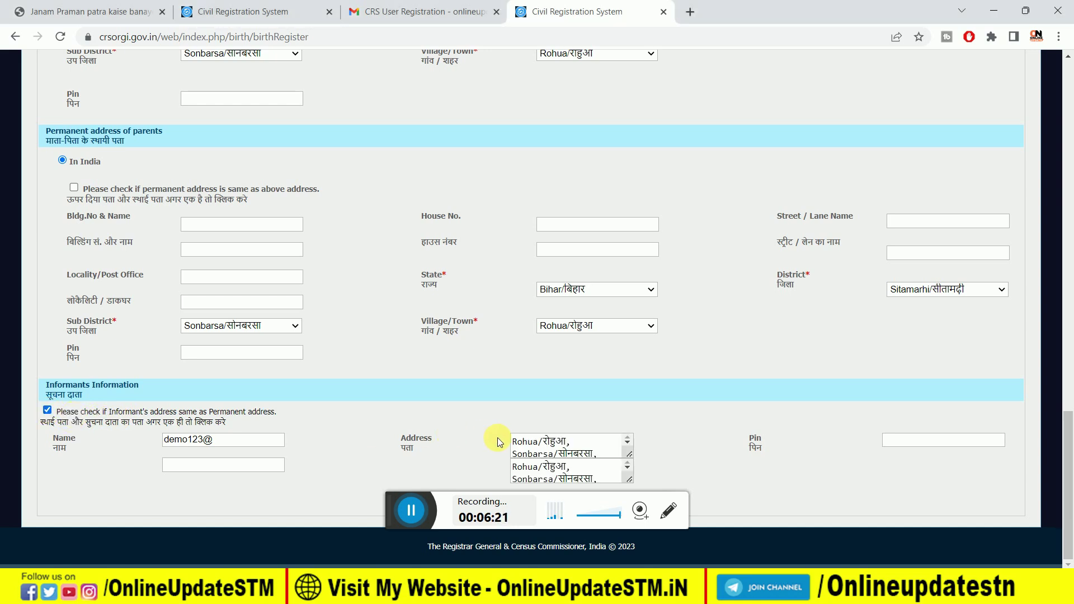
pyautogui.click(48, 411)
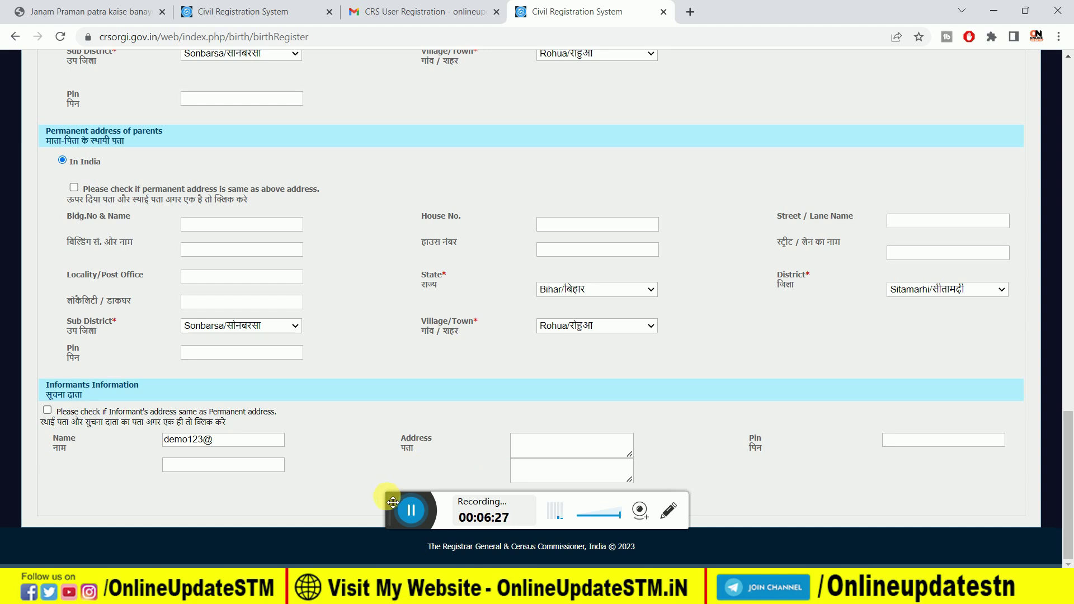
pyautogui.moveTo(392, 500); pyautogui.dragTo(557, 357)
pyautogui.click(459, 504)
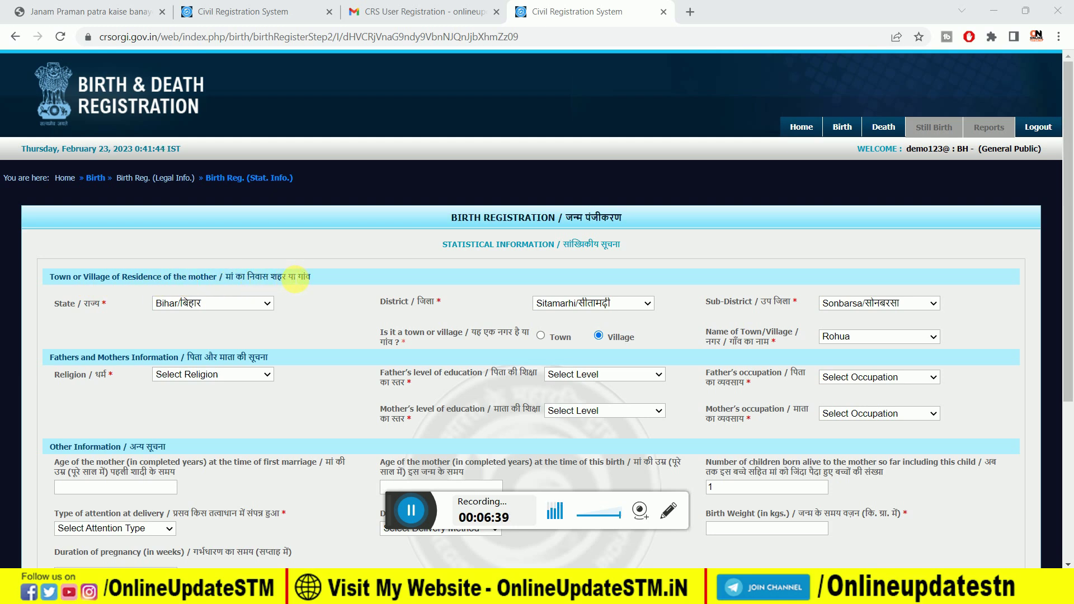
# Step: Select Hindu religion, Secondary/Matric Class X father's education, and Non worker father's occupation
pyautogui.click(413, 506)
pyautogui.click(208, 379)
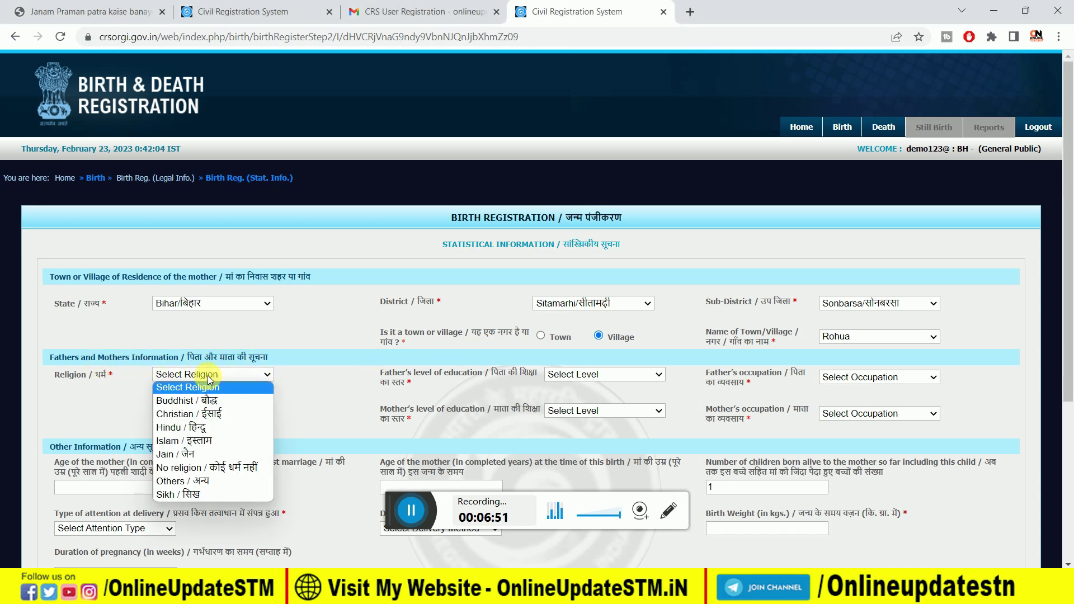
pyautogui.click(199, 428)
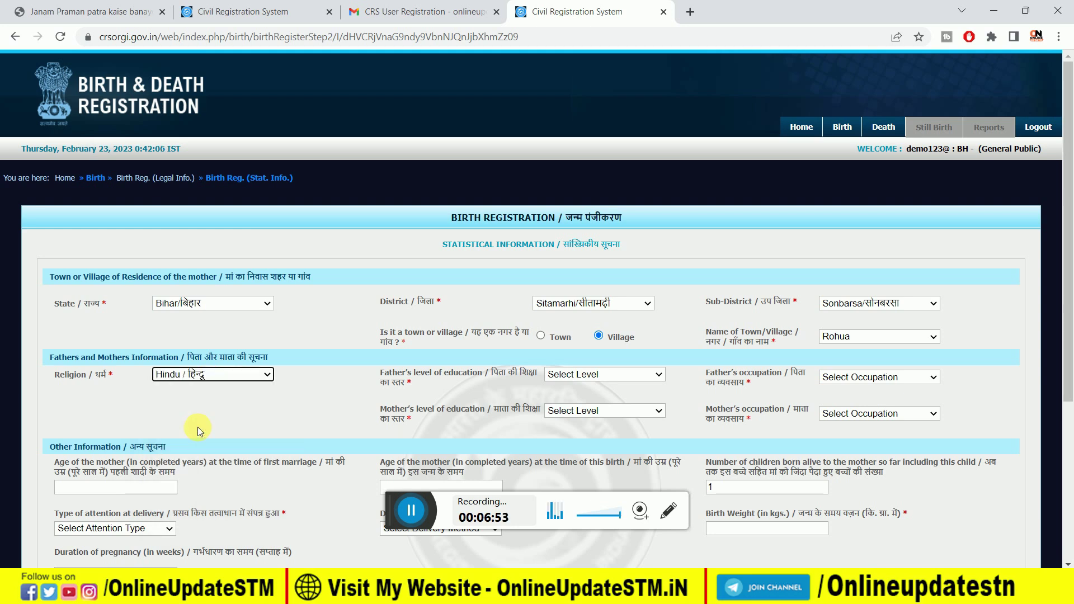
pyautogui.click(582, 378)
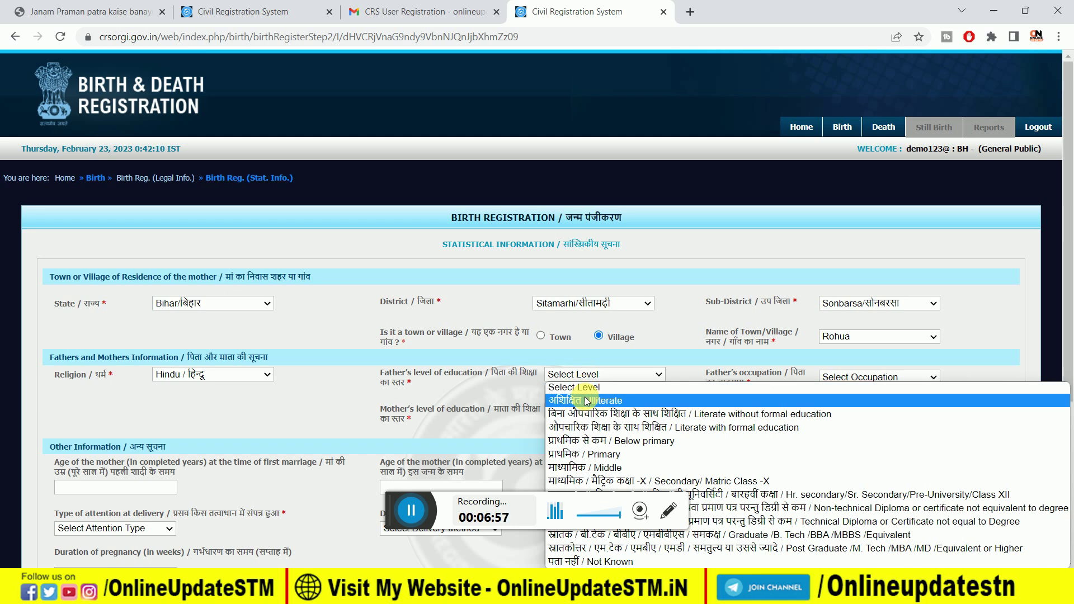
pyautogui.click(602, 482)
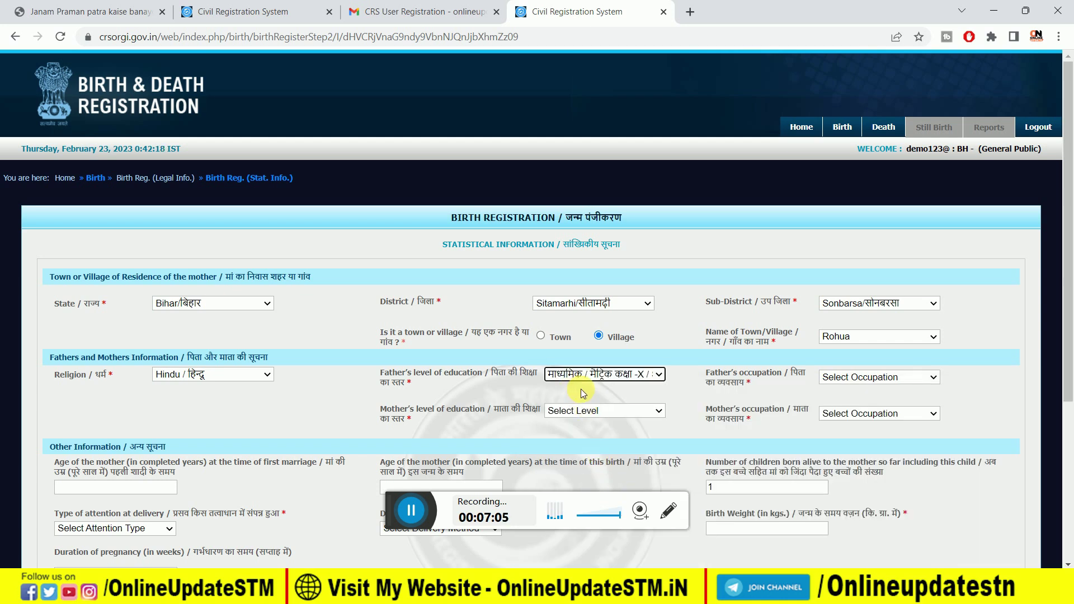
pyautogui.click(844, 377)
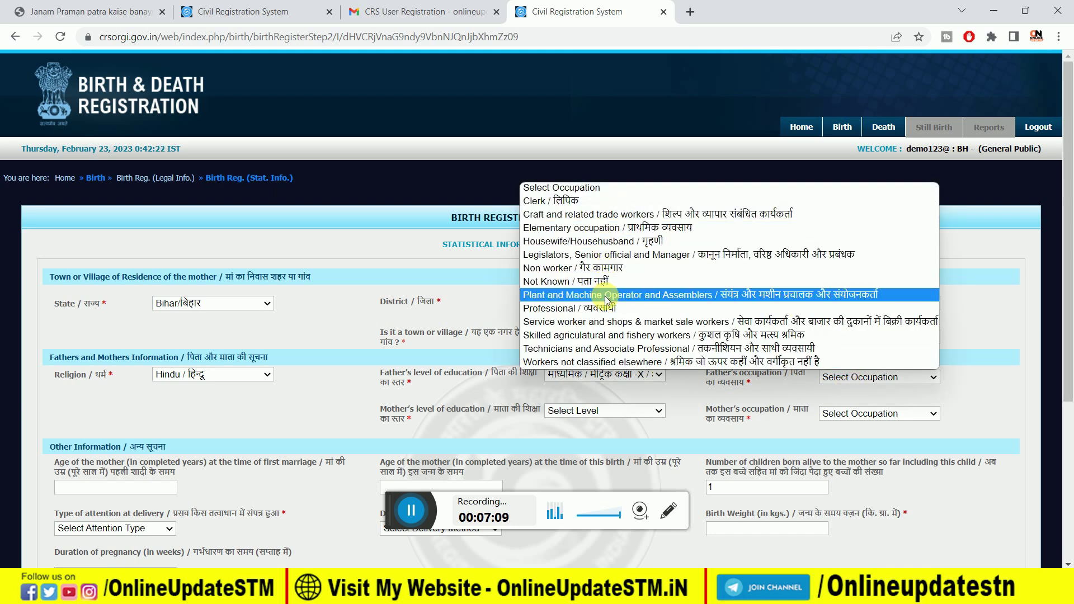
pyautogui.click(613, 269)
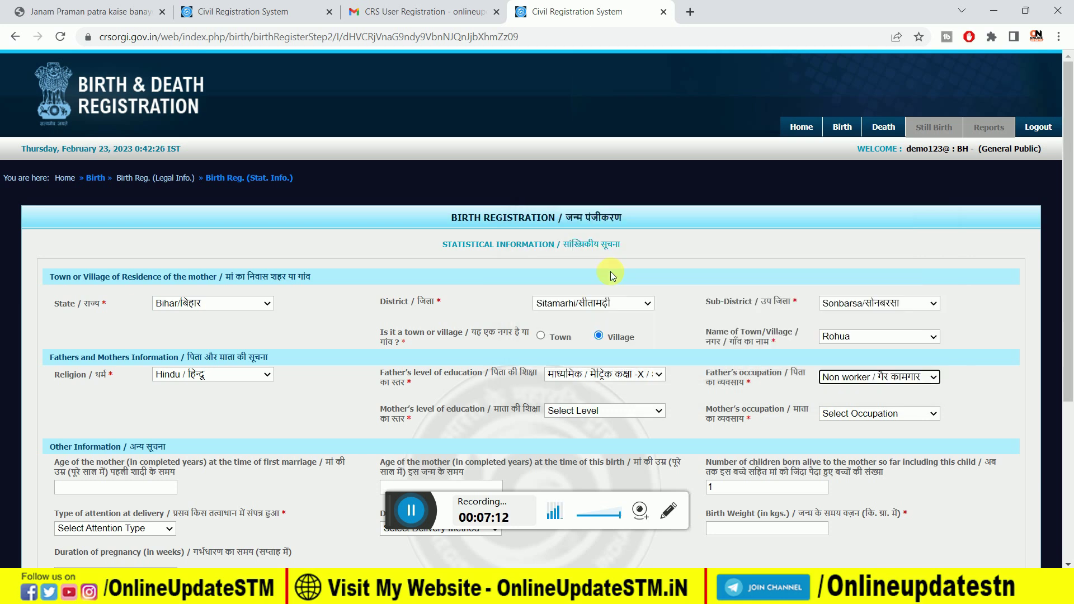
# Step: Review the mother's education and occupation choices, leaving both unchanged
pyautogui.scroll(-4, 144, 451)
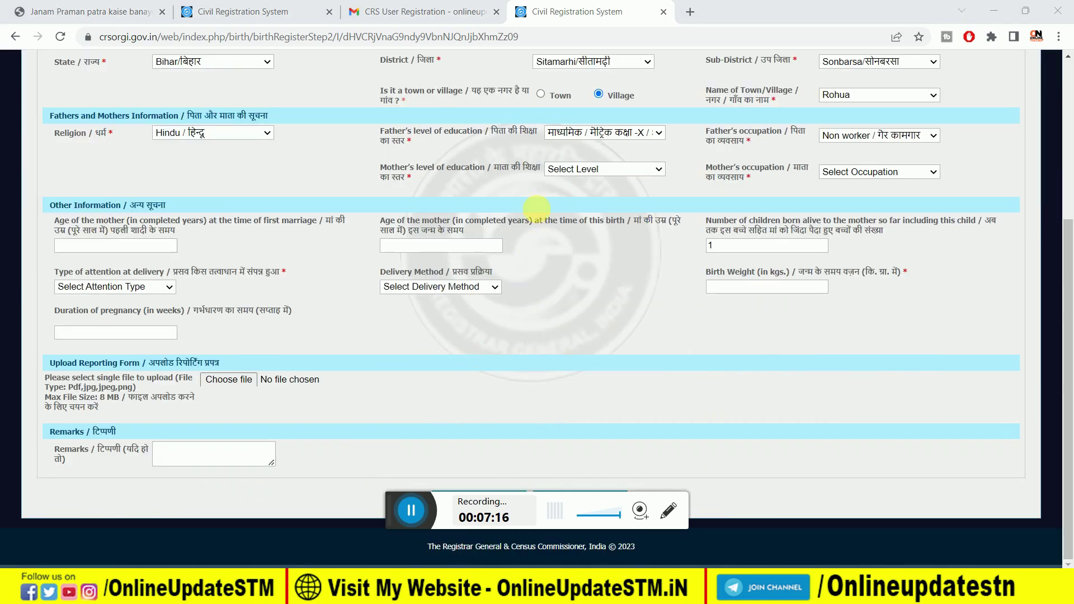
pyautogui.click(583, 173)
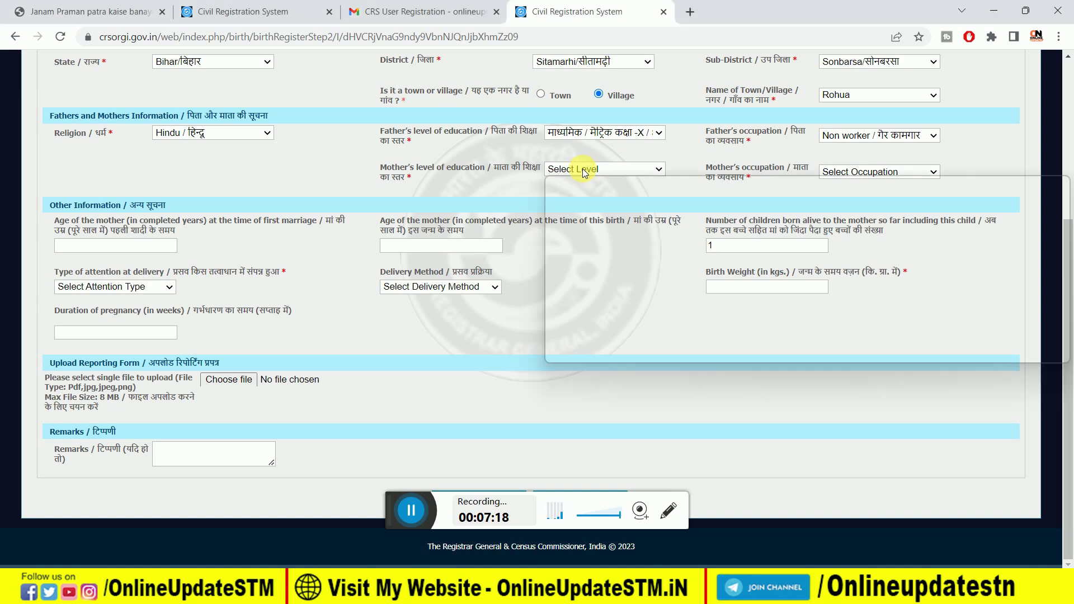
pyautogui.click(583, 173)
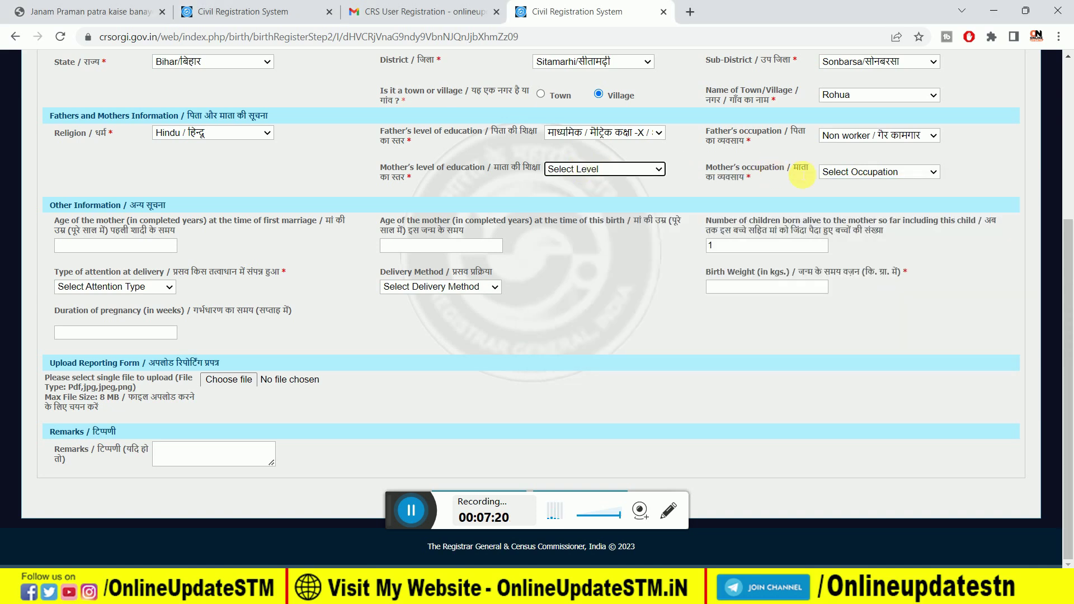
pyautogui.click(860, 174)
pyautogui.click(860, 173)
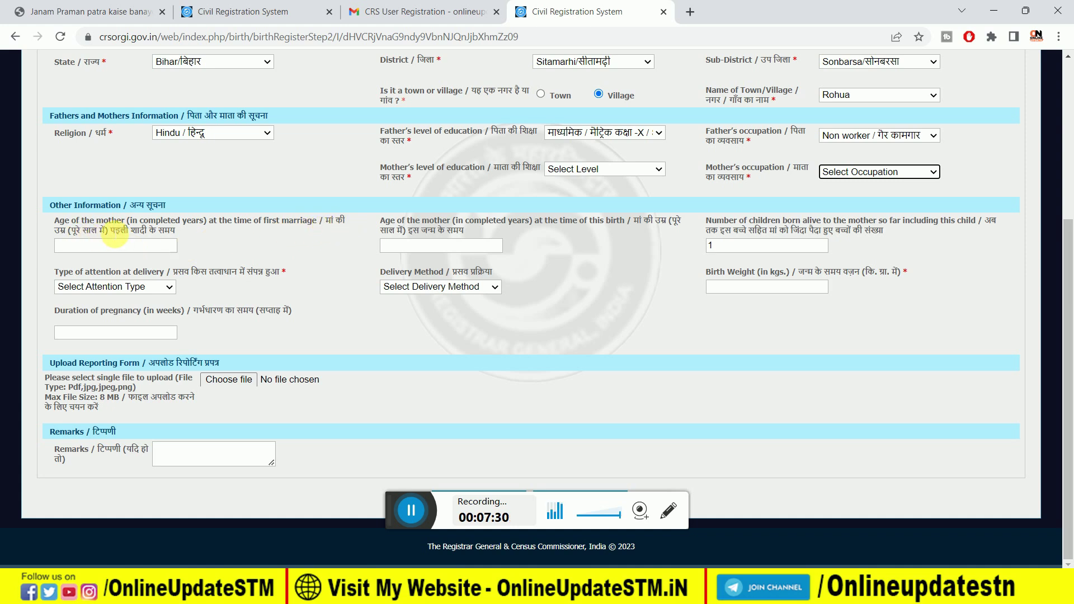
pyautogui.click(412, 509)
# Step: Enter mother's age at marriage 21, age at this birth 23, and 1 child born alive
pyautogui.click(134, 247)
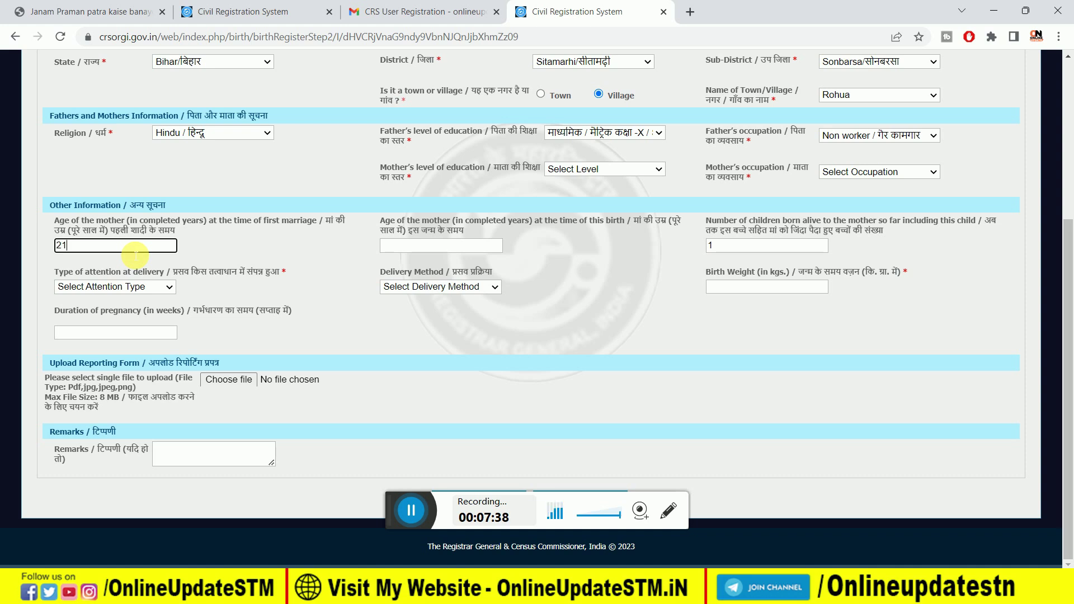
pyautogui.press('Tab')
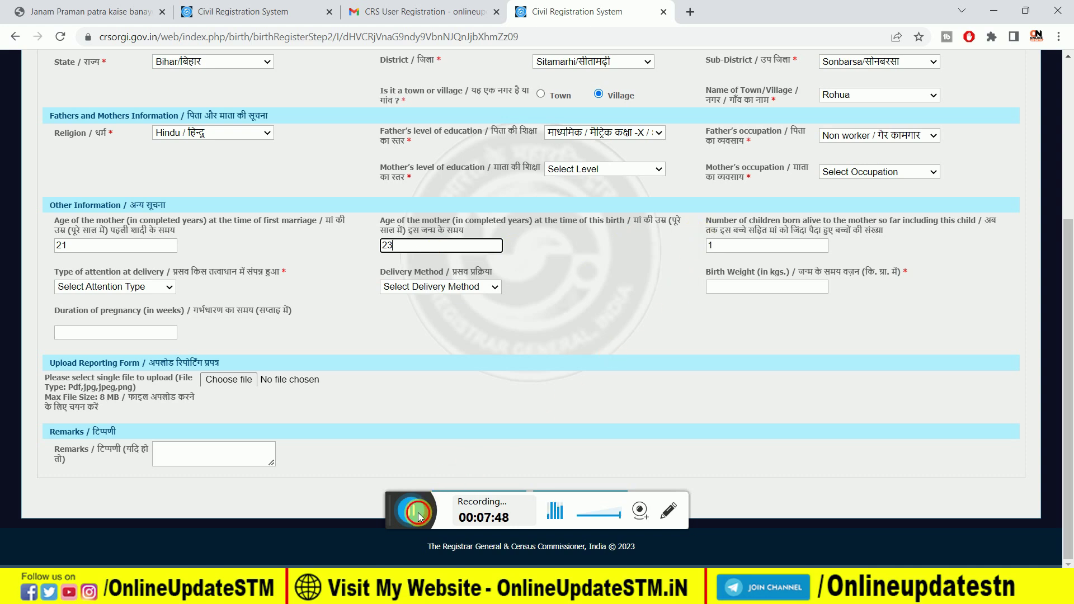
pyautogui.click(735, 247)
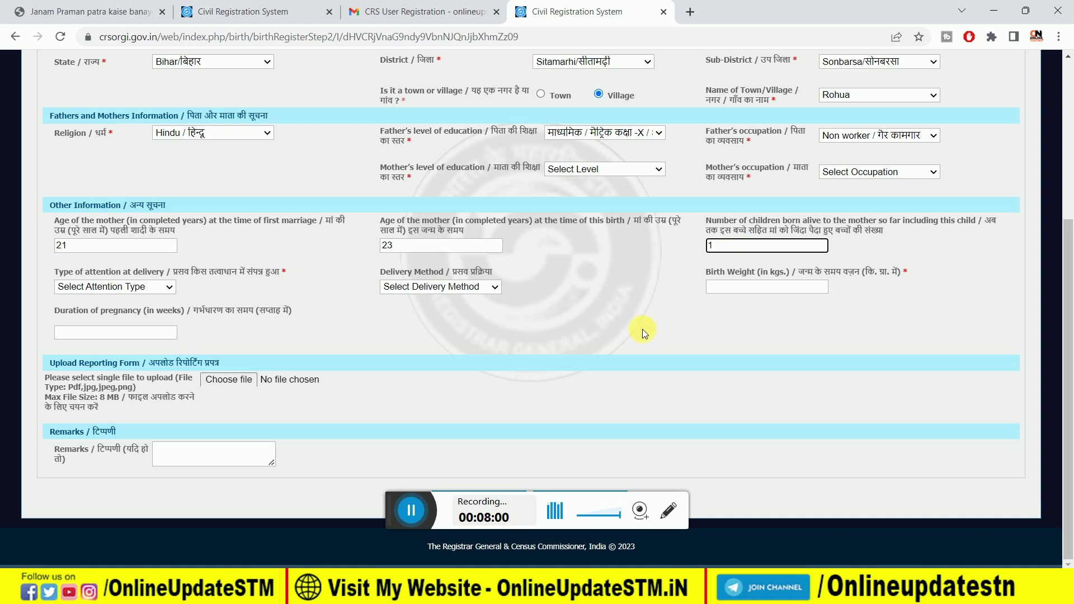
pyautogui.click(114, 287)
pyautogui.press('Escape')
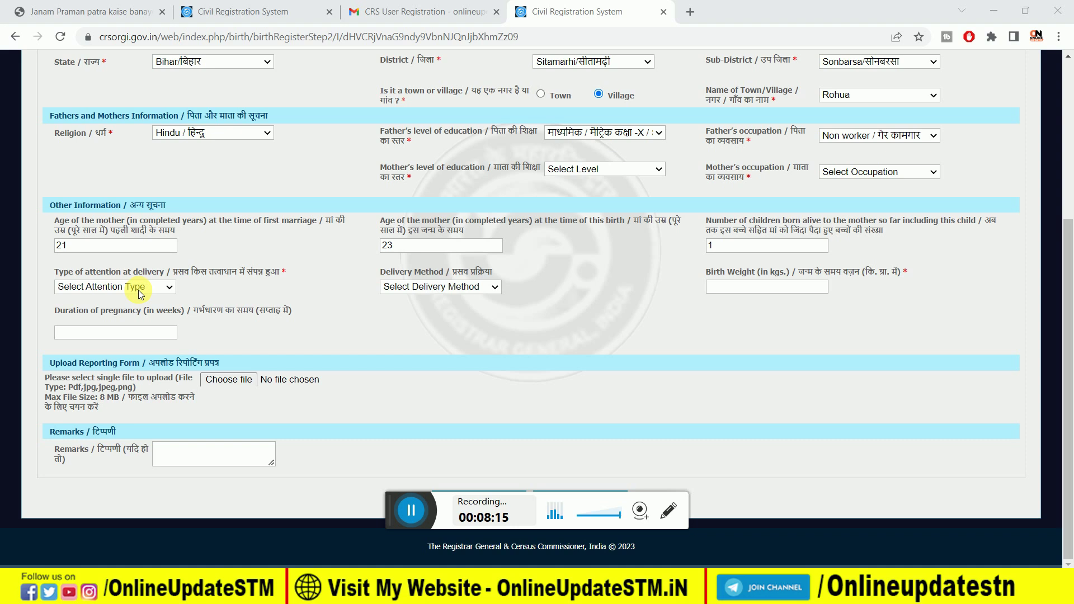
# Step: Set attention at delivery to Traditional Birth Attendant and delivery method to Normal
pyautogui.click(140, 294)
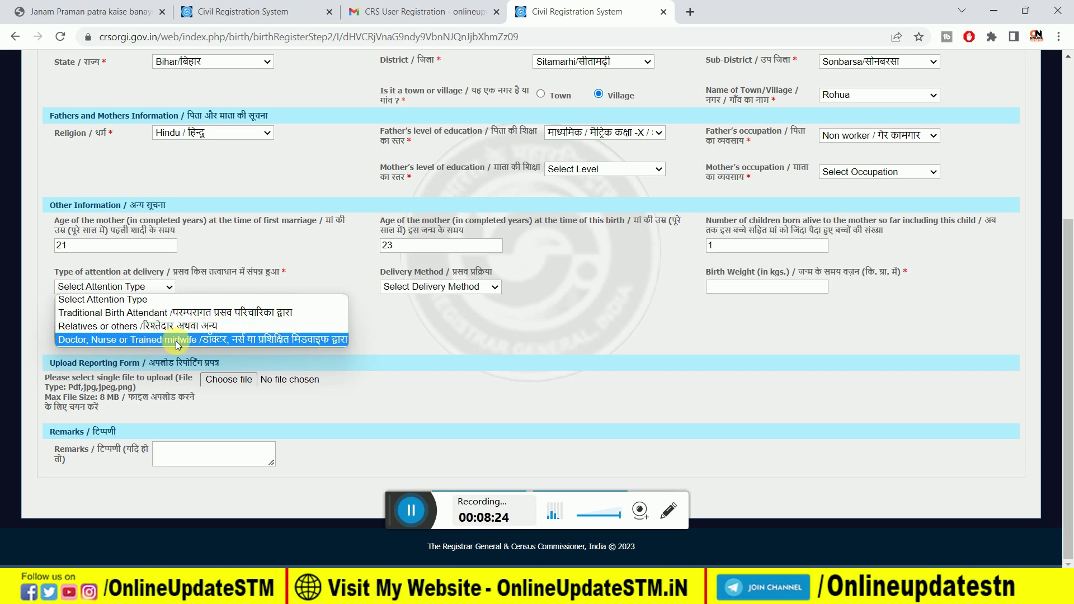
pyautogui.click(184, 312)
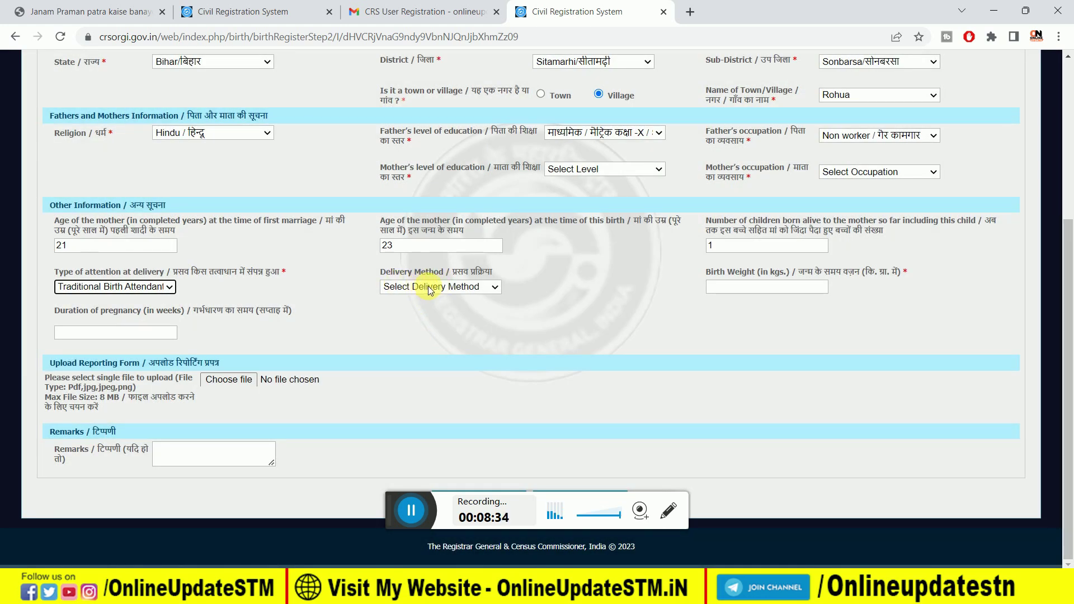
pyautogui.click(424, 287)
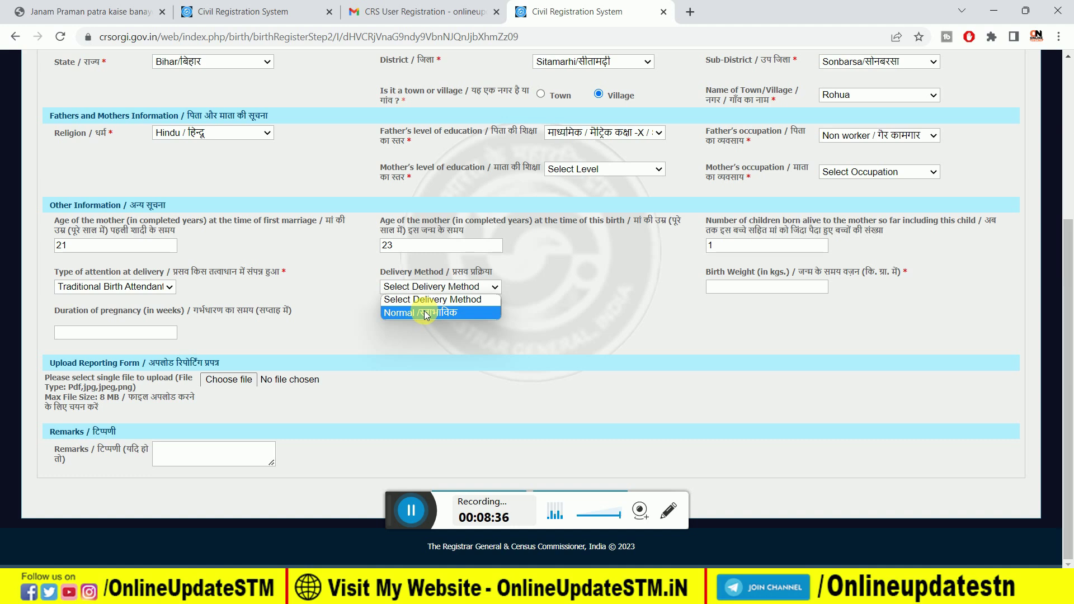
pyautogui.click(425, 313)
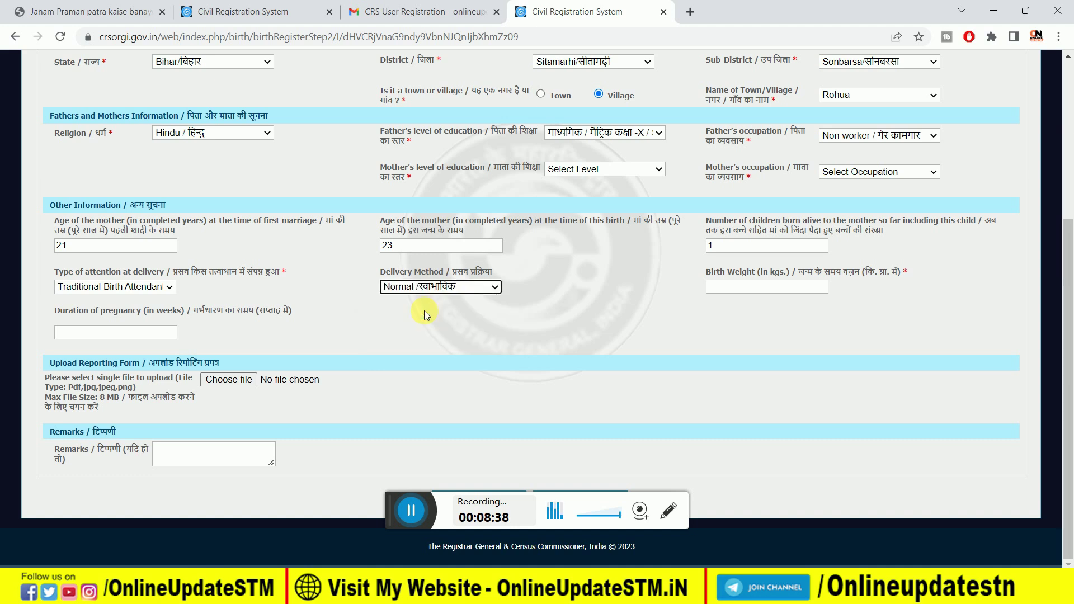
# Step: Enter birth weight 4.000 kg and pregnancy duration 42 weeks
pyautogui.click(782, 292)
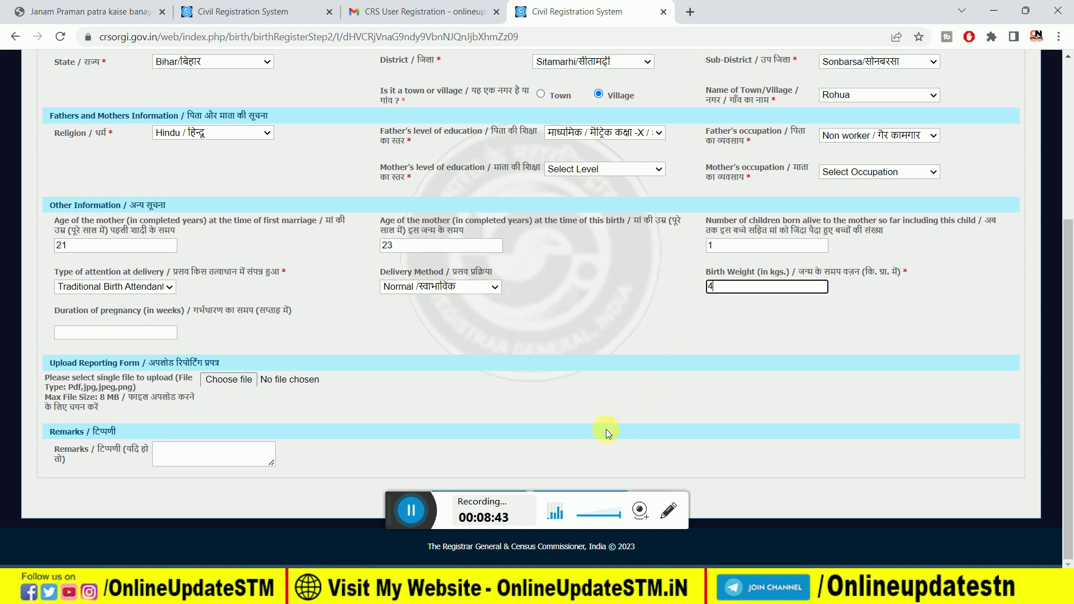
pyautogui.click(414, 524)
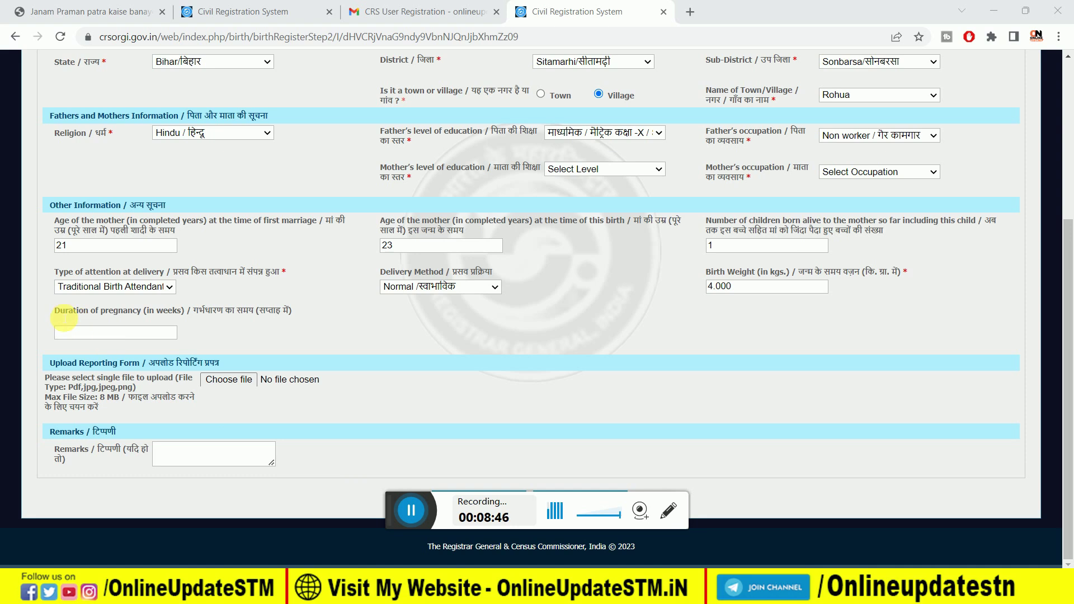
pyautogui.click(85, 332)
pyautogui.write('42')
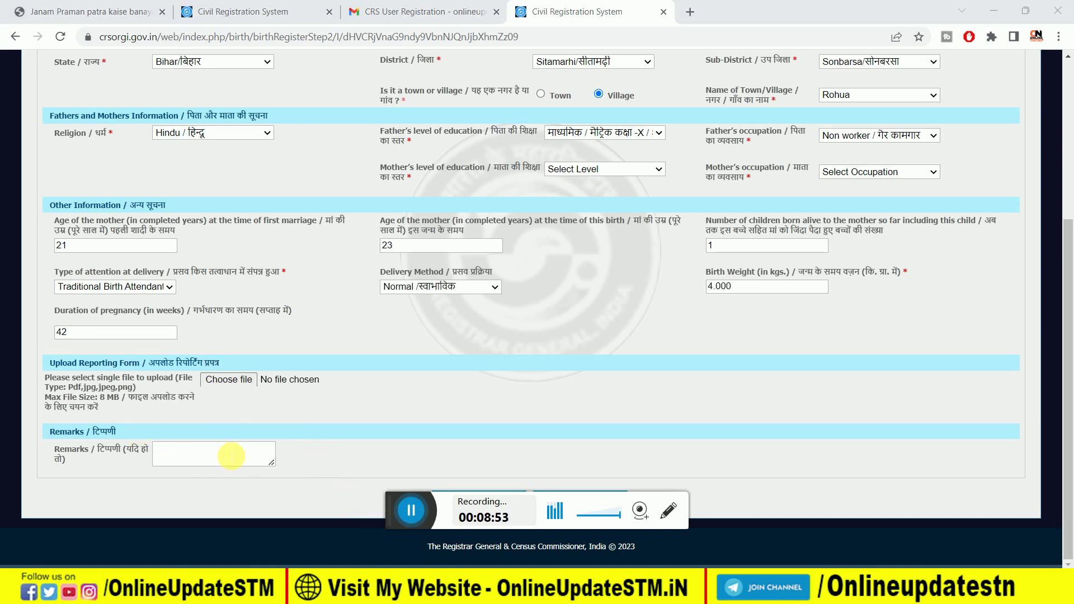
pyautogui.moveTo(391, 501); pyautogui.dragTo(375, 542)
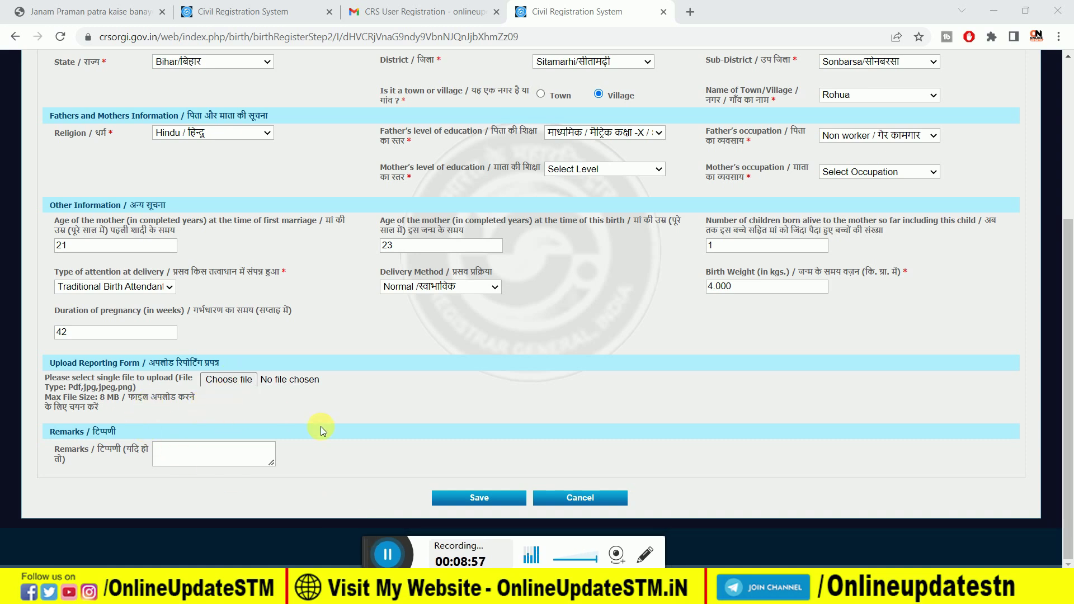
# Step: Try saving the birth statistical details, which flags the mother's education and occupation, then glance at Form.pdf and return
pyautogui.click(476, 497)
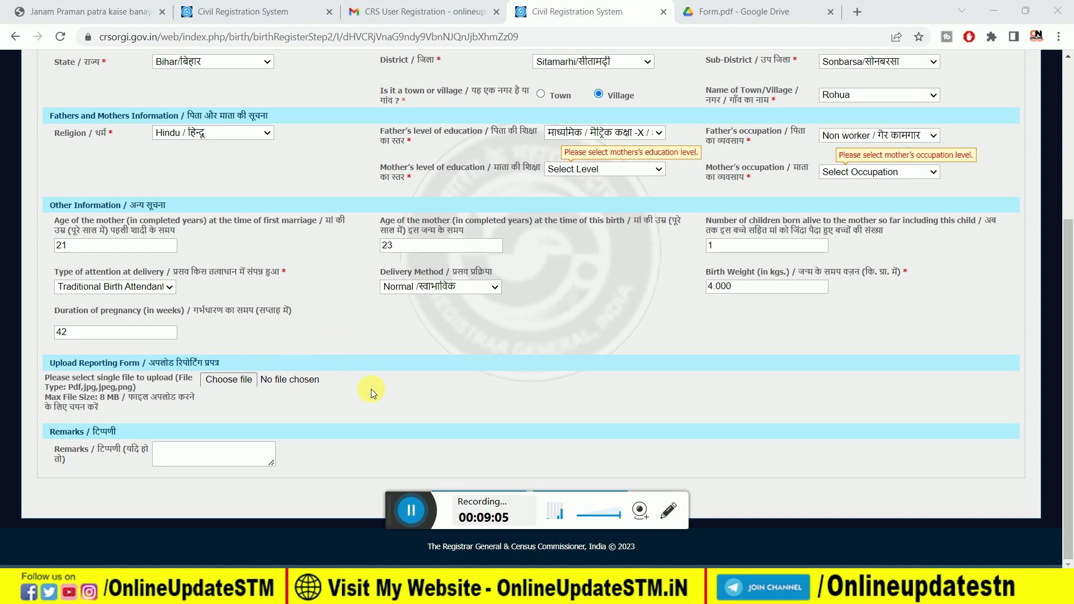
pyautogui.click(724, 12)
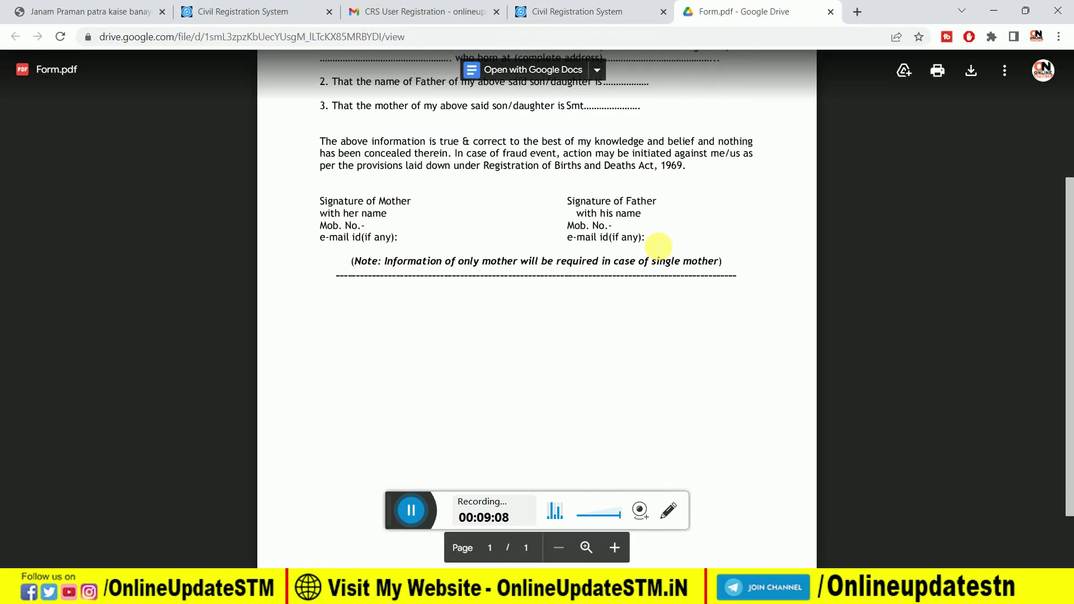
pyautogui.hotkey('ctrl', 'shift', 'Tab')
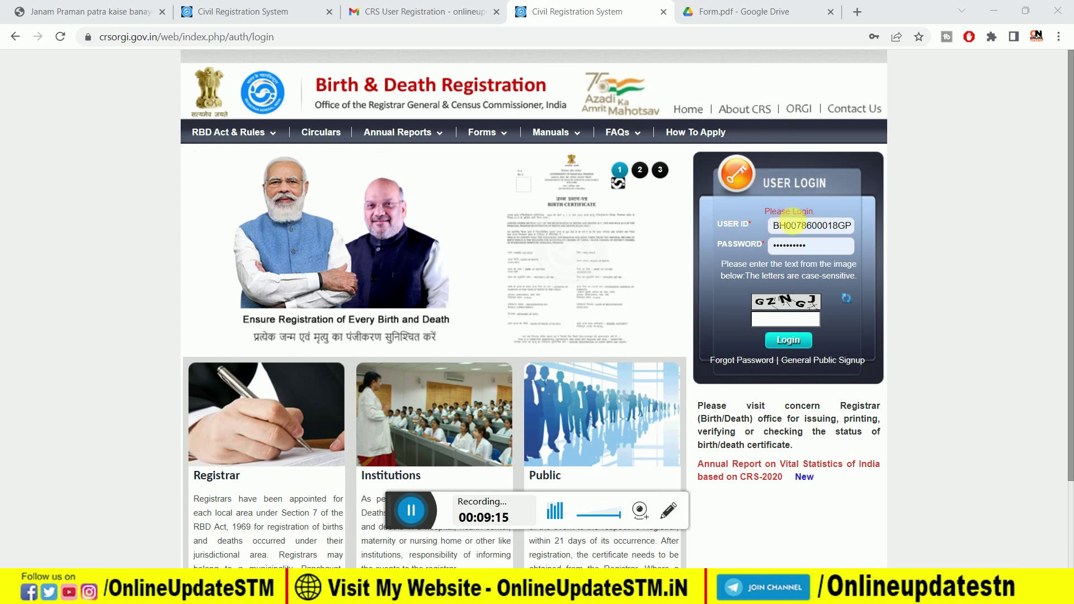
# Step: Enter the captcha to log in, then open Birth > Print Reporting for the printable form
pyautogui.click(777, 323)
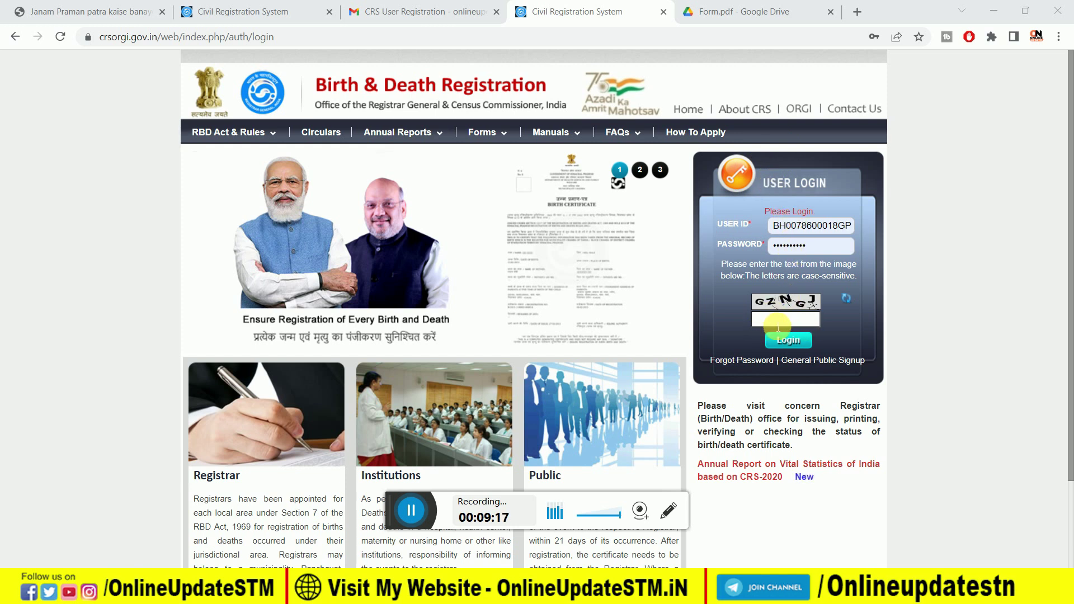
pyautogui.click(415, 519)
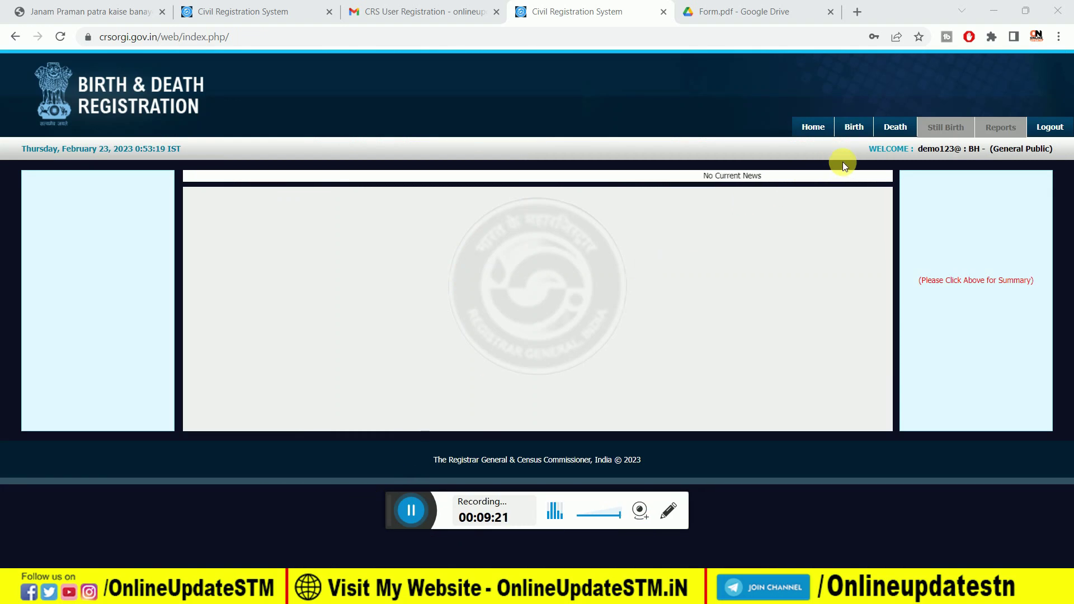
pyautogui.click(865, 129)
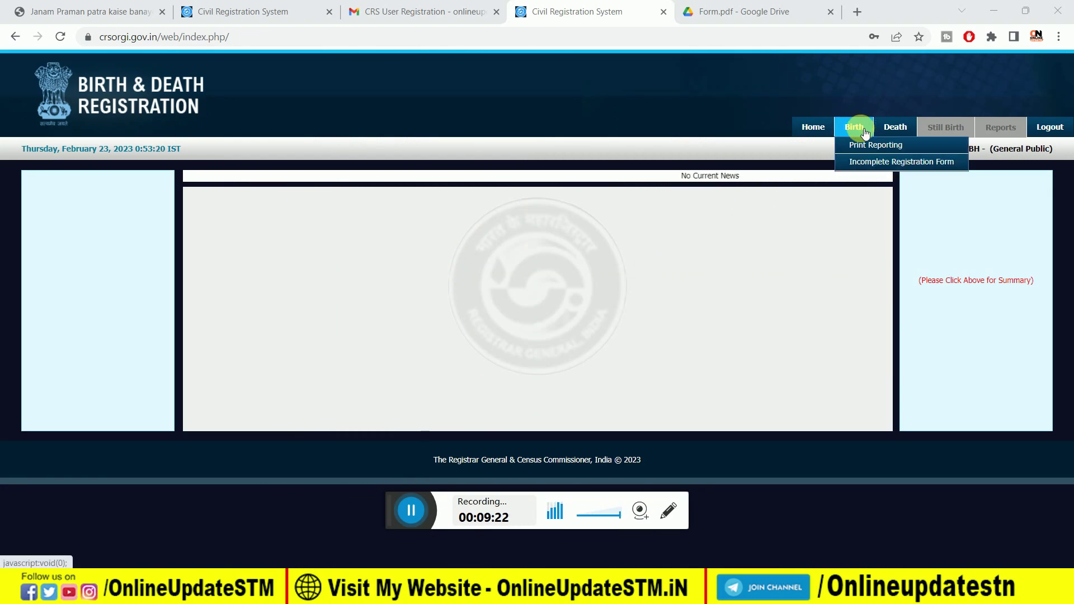
pyautogui.click(864, 147)
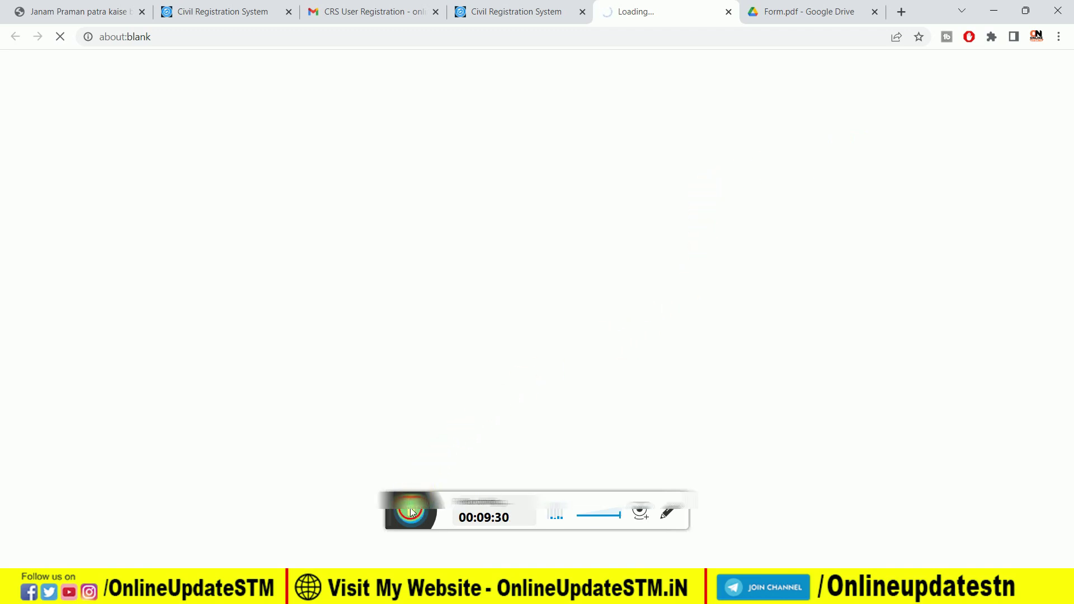
pyautogui.scroll(-5, 660, 246)
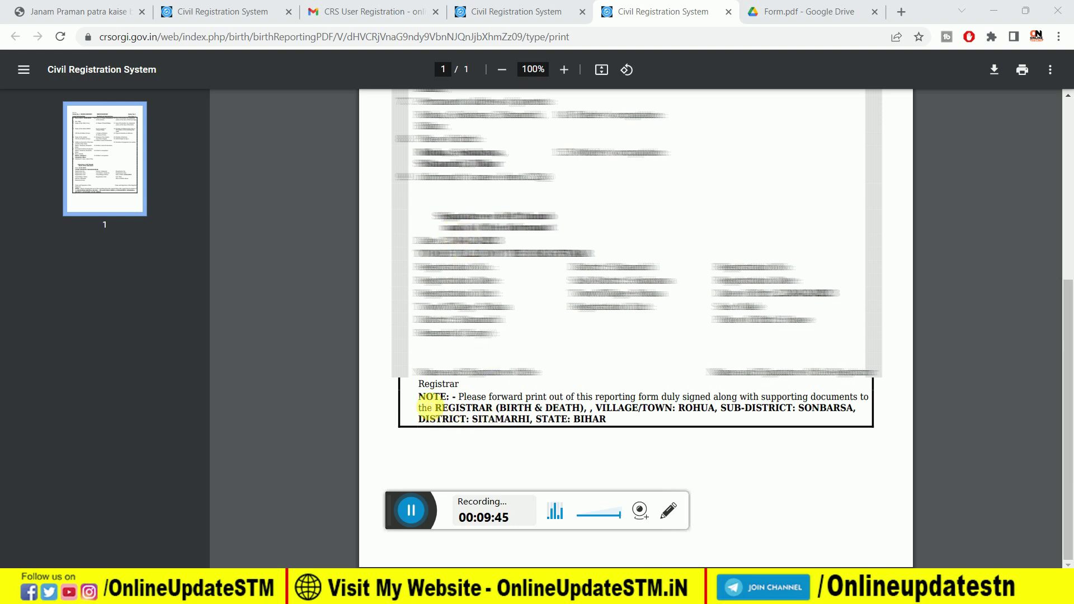
# Step: Highlight the NOTE about forwarding the signed printout to the Registrar (Birth & Death), then clear the highlight
pyautogui.moveTo(459, 396); pyautogui.dragTo(633, 391)
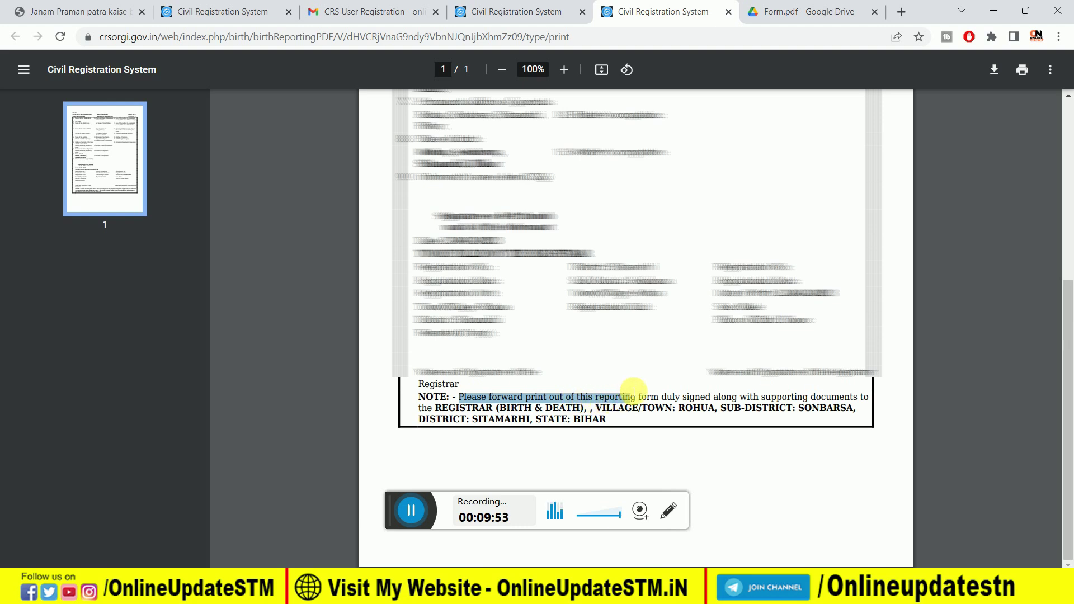
pyautogui.click(583, 396)
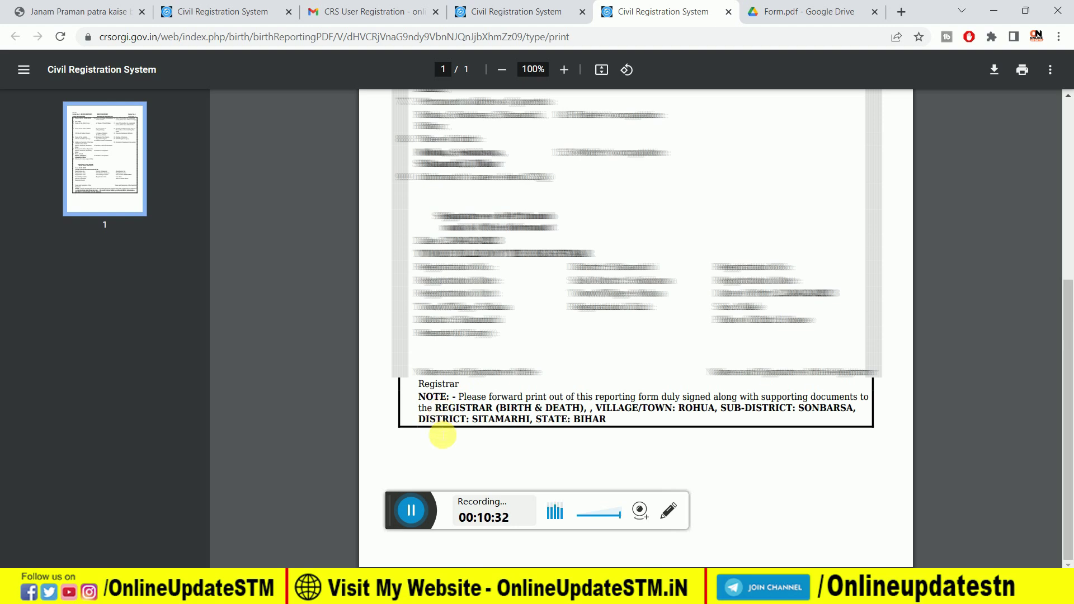
pyautogui.click(411, 510)
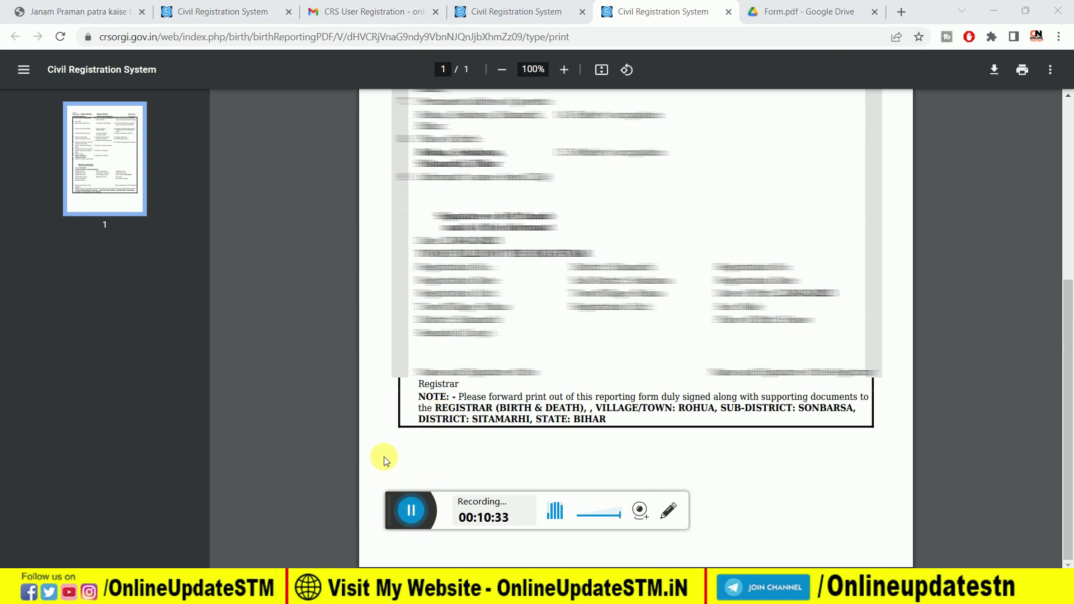